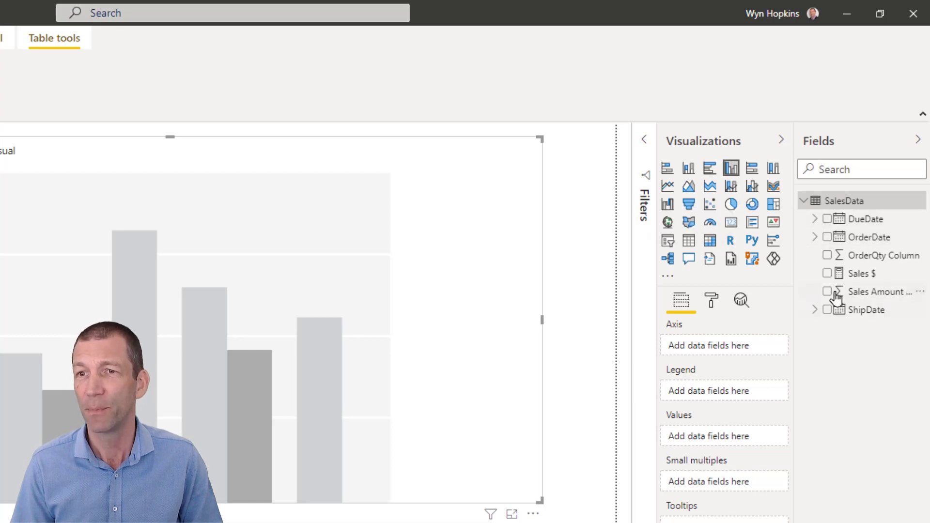
Step: Plot Sales $ in the column chart by the Year and Month levels of the DueDate date hierarchy
click(826, 274)
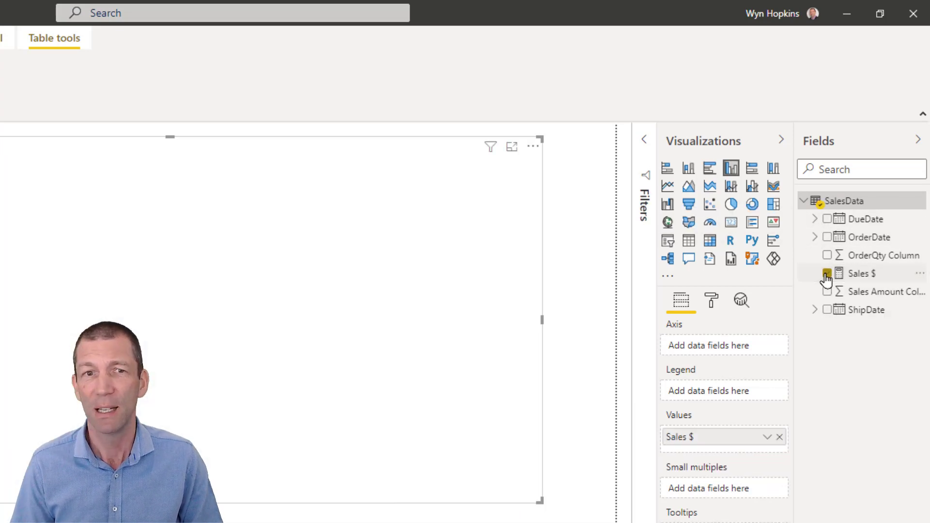
click(815, 220)
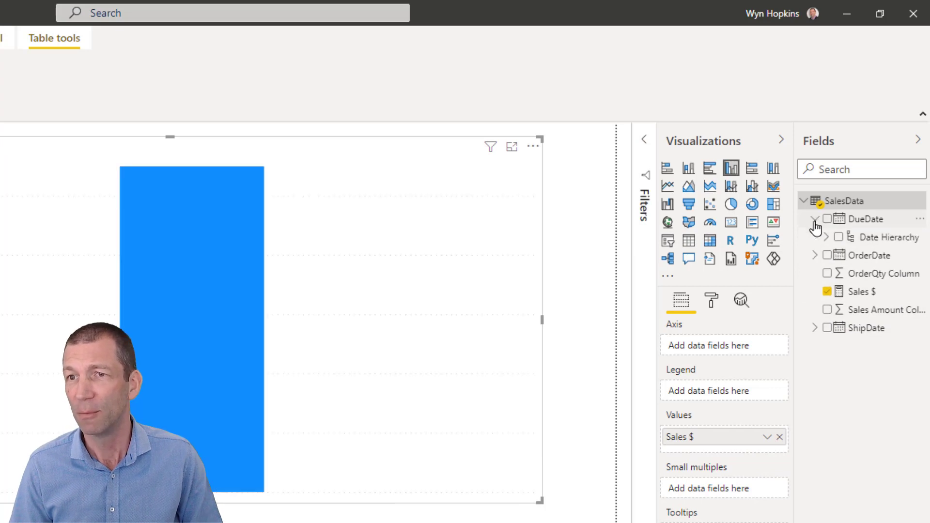
click(825, 237)
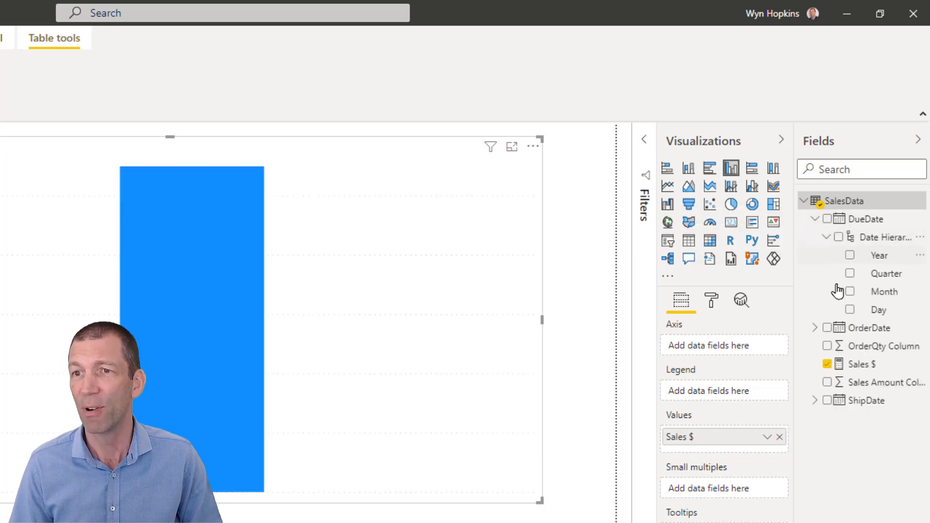
click(850, 259)
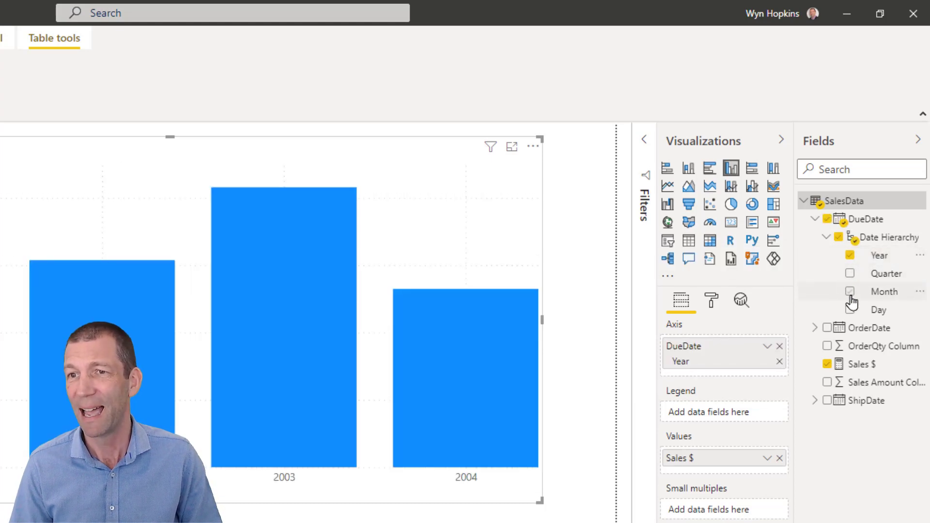
click(850, 292)
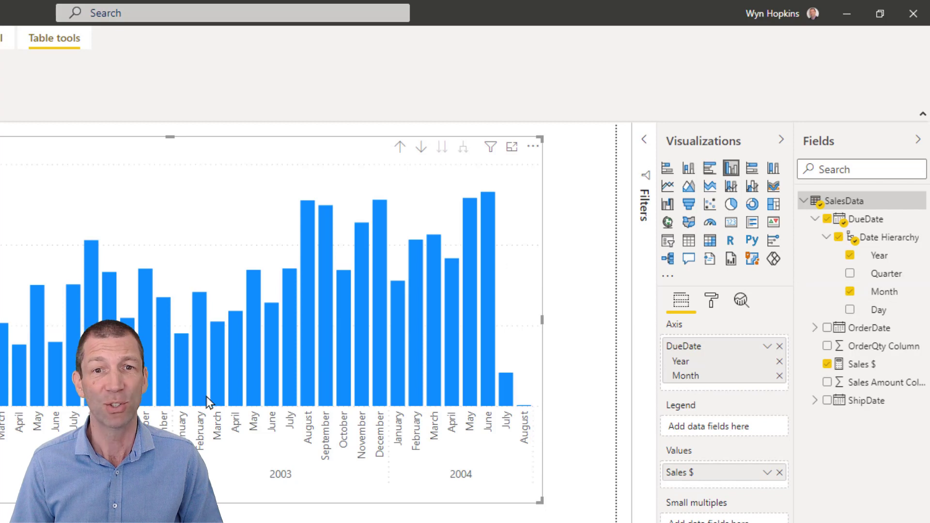
mouse_move(208, 402)
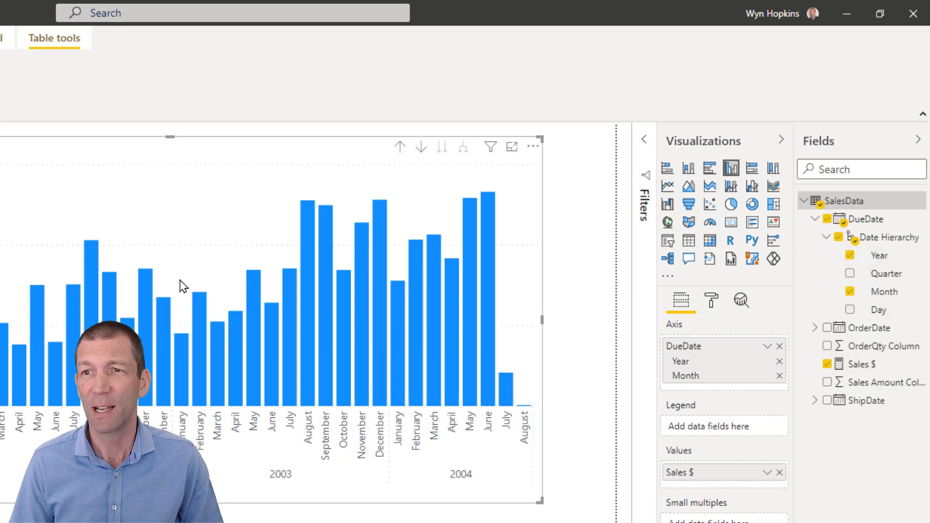
mouse_move(366, 349)
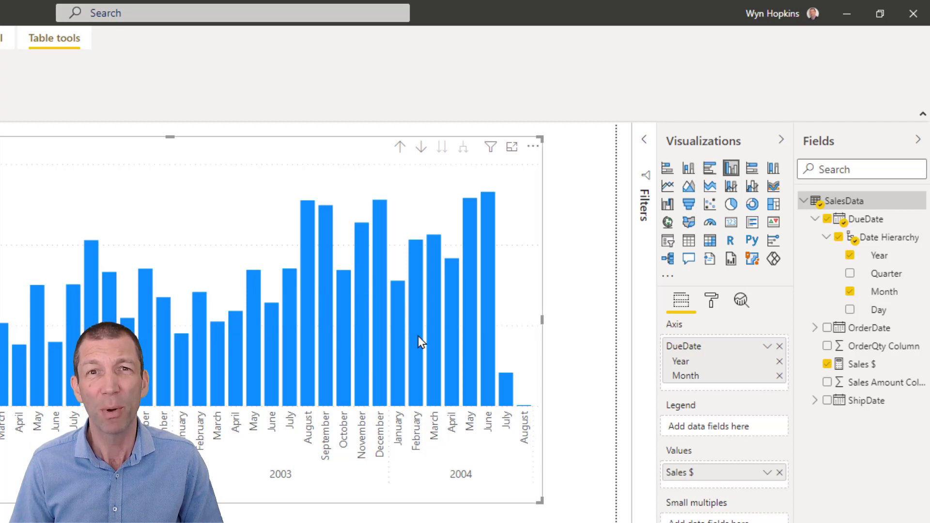
mouse_move(420, 342)
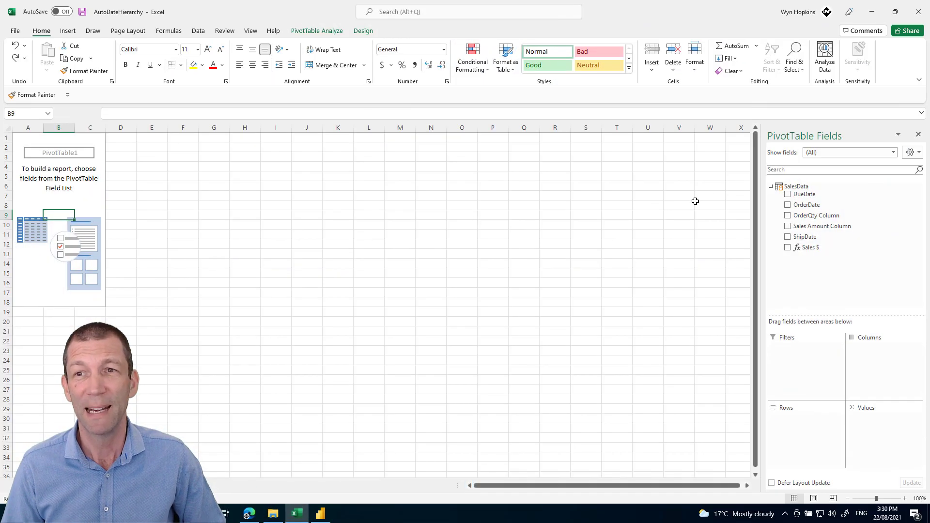
Step: In the AutoDateHierarchy Excel workbook, undock and enlarge the PivotTable field list, and summarise Sales $ by OrderDate in rows
drag(804, 135, 146, 141)
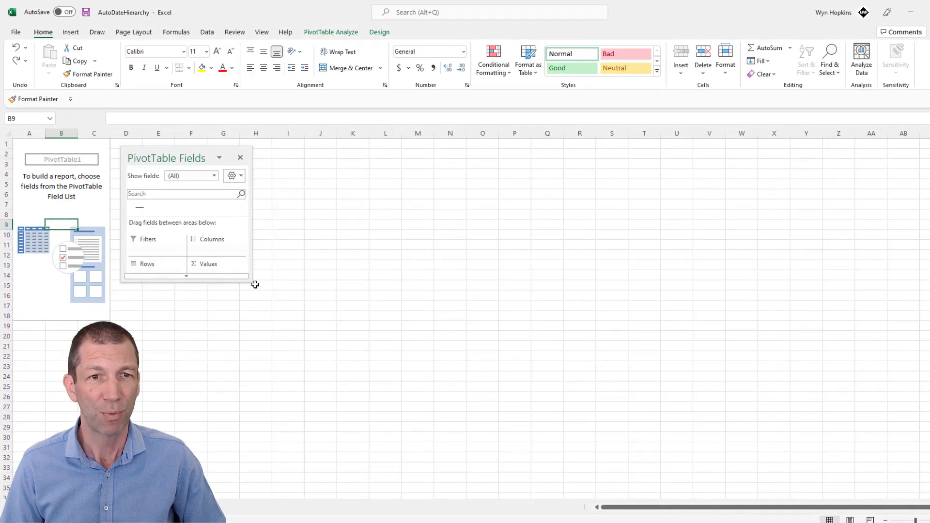
drag(249, 276, 311, 431)
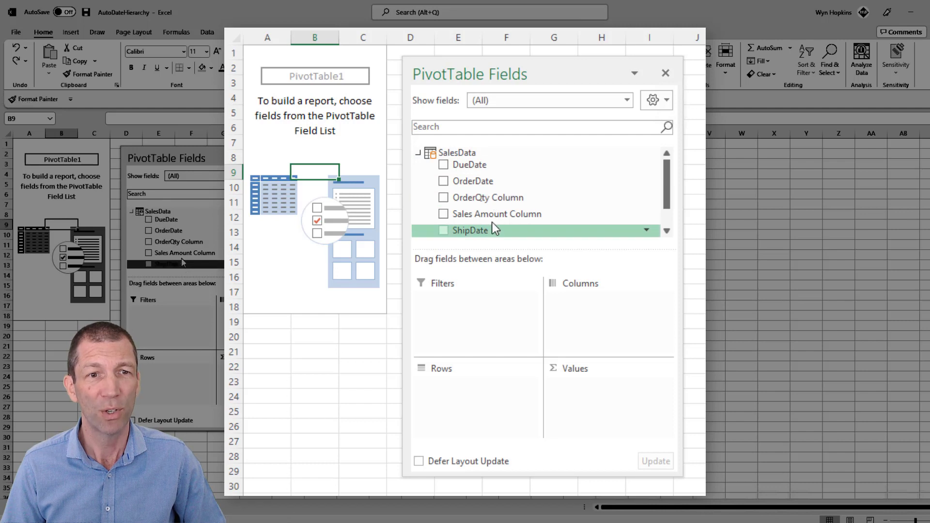
scroll(491, 225, down, 1)
drag(488, 219, 562, 369)
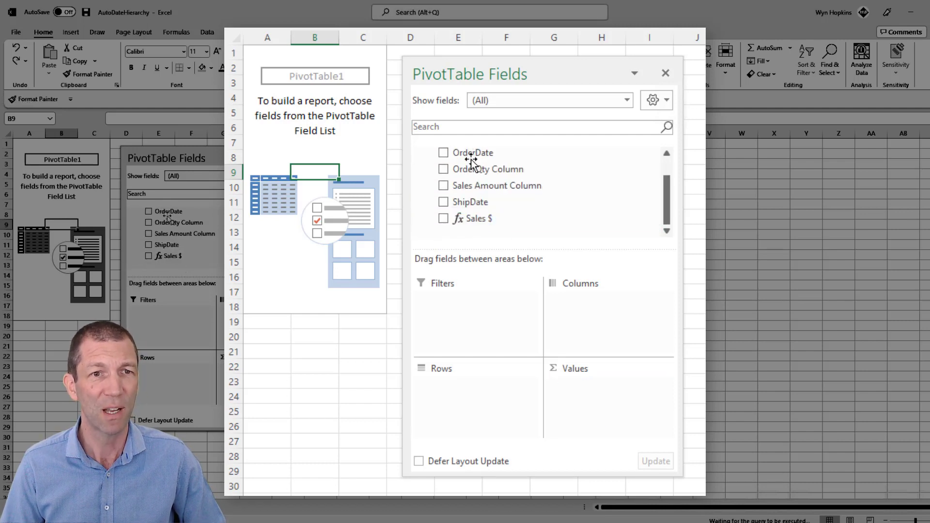
drag(470, 153, 443, 383)
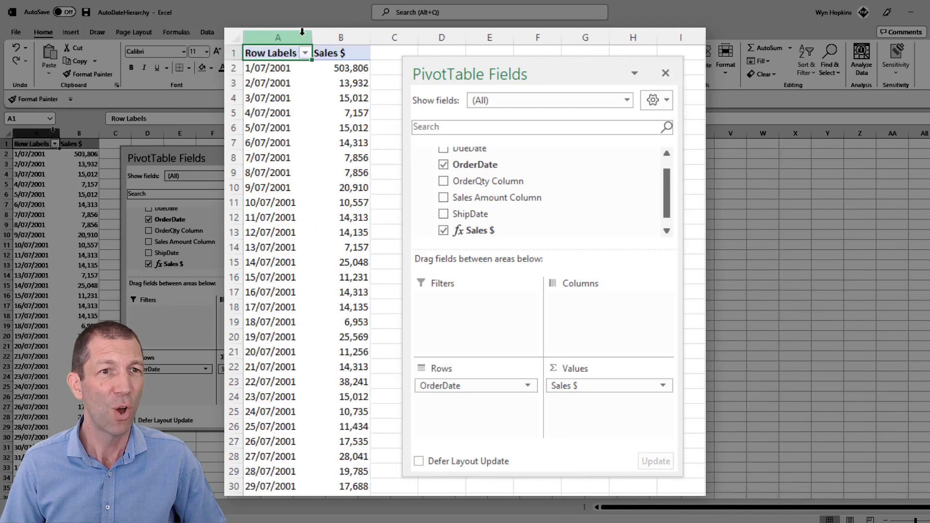
drag(312, 37, 327, 36)
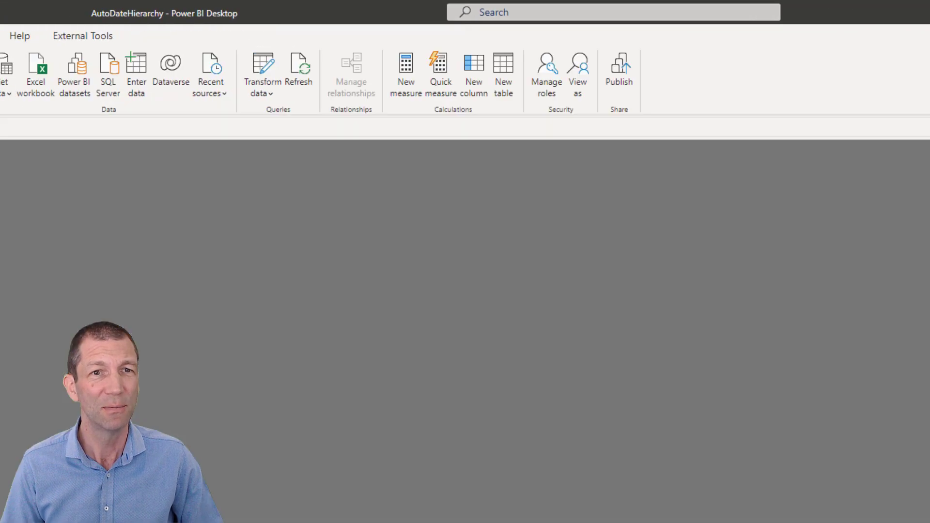
Step: In Power BI Desktop, show the SalesData table's data and turn off the global Auto date/time for new files option
click(15, 156)
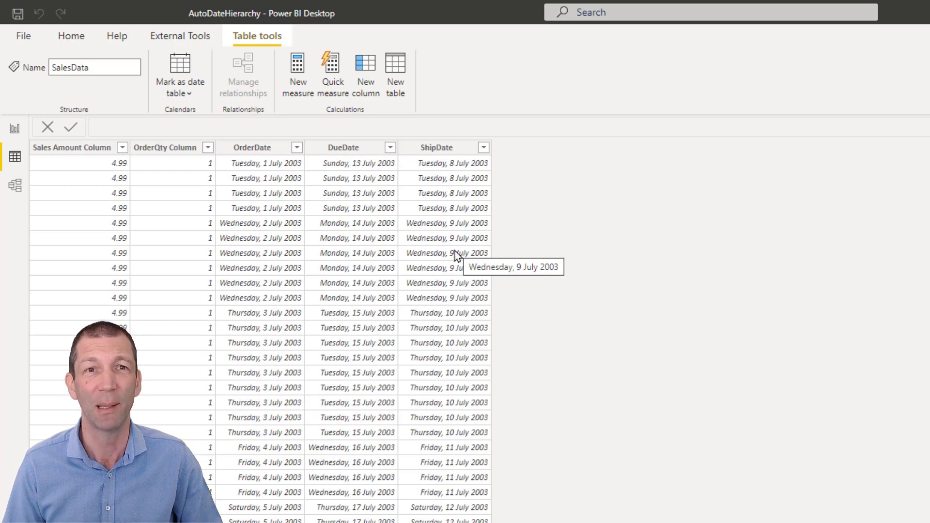
click(22, 37)
click(50, 260)
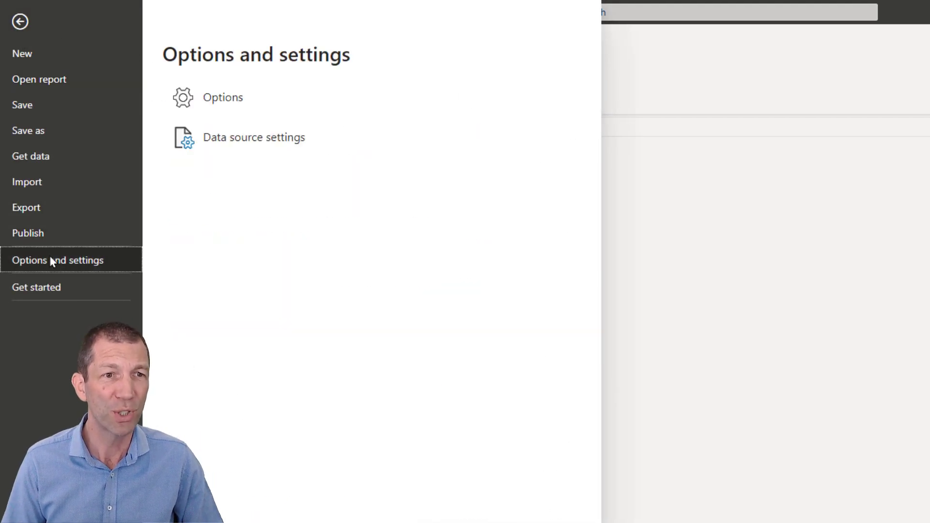
click(241, 103)
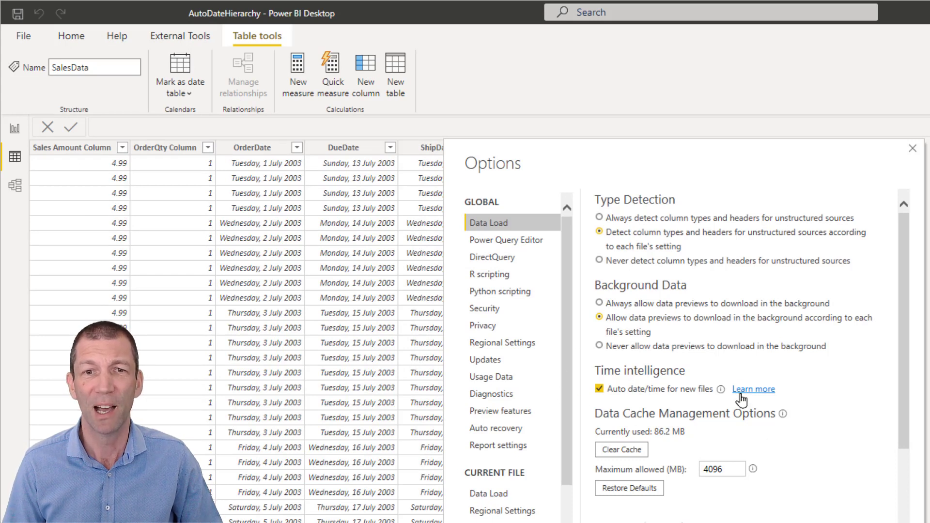
click(599, 390)
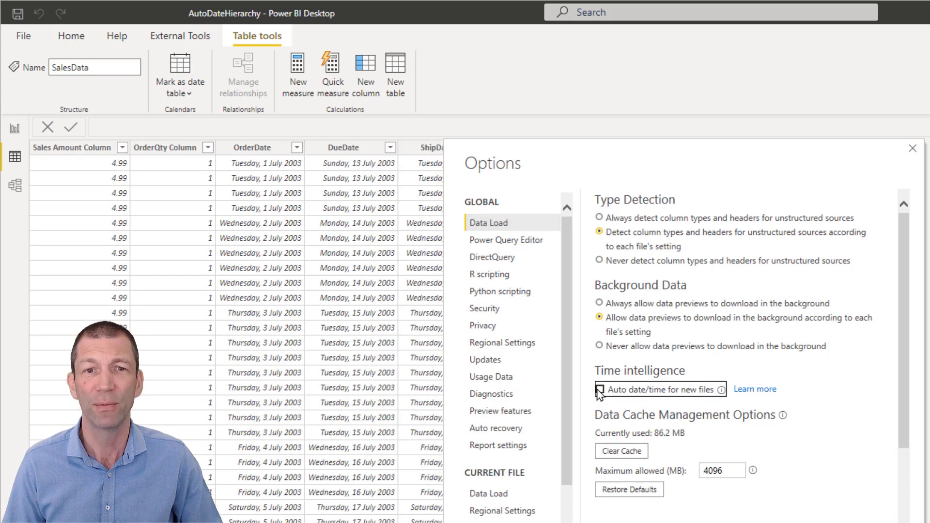
key(Escape)
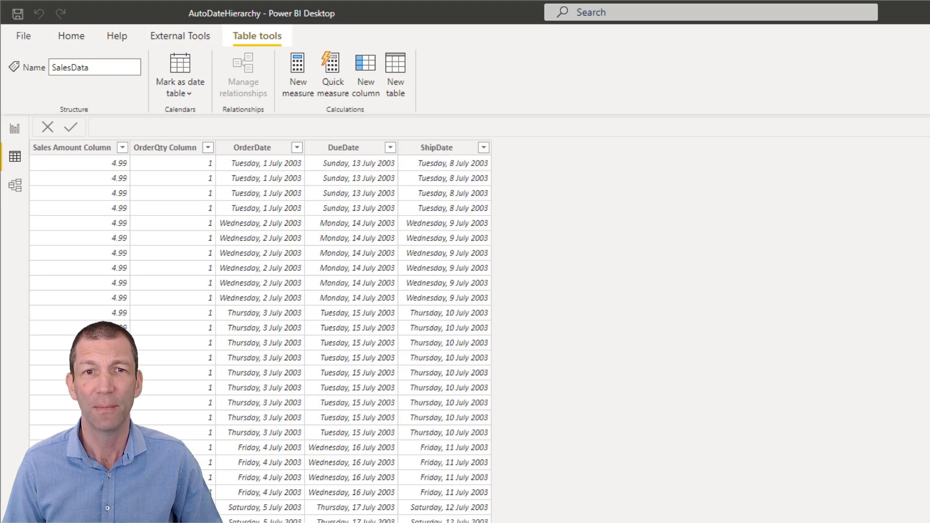
Step: Return to the report and add the Sales $ measure to the empty column chart
click(14, 129)
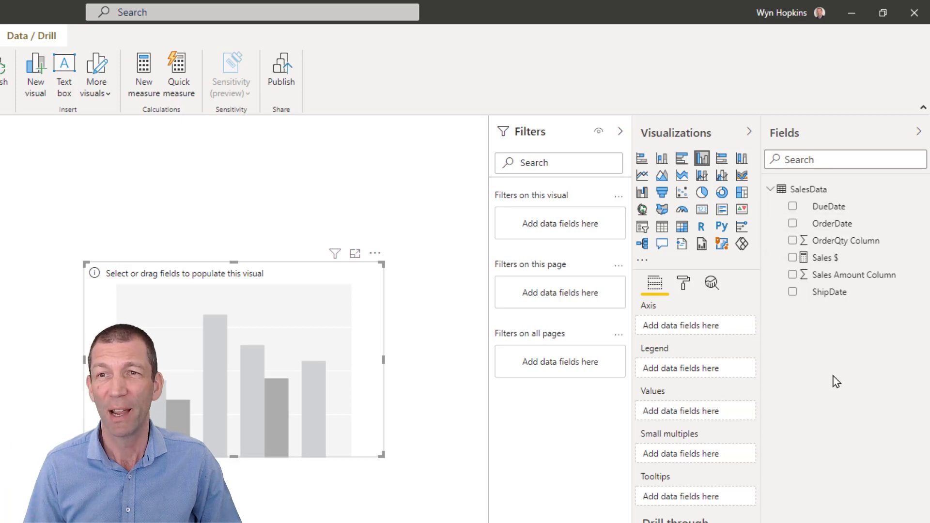
click(792, 258)
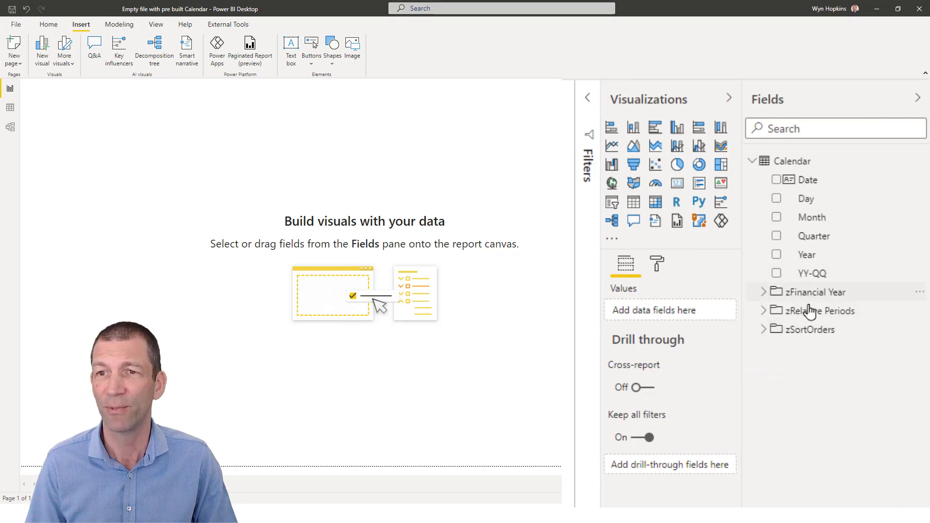
Step: In the "Empty file with pre built Calendar" report, expand the zRelative Periods folder and copy the Calendar query from Power Query Editor
click(769, 314)
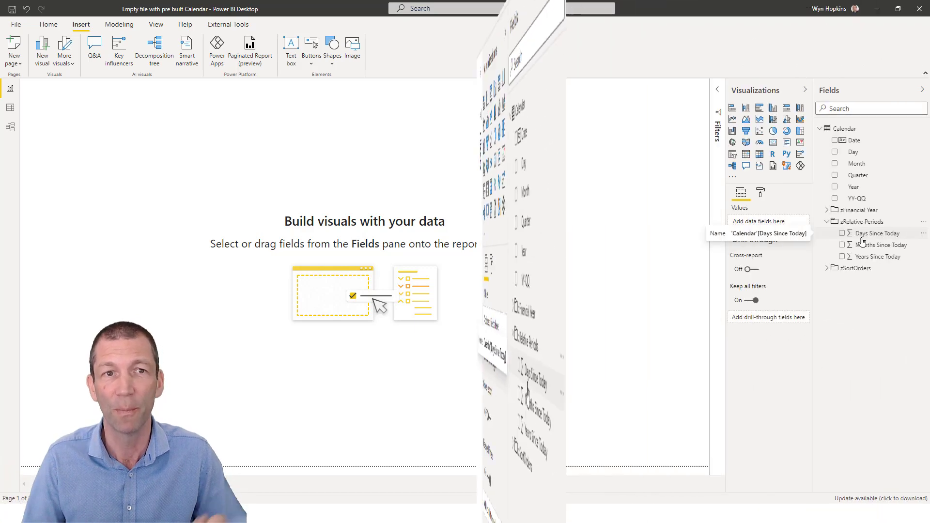
click(47, 25)
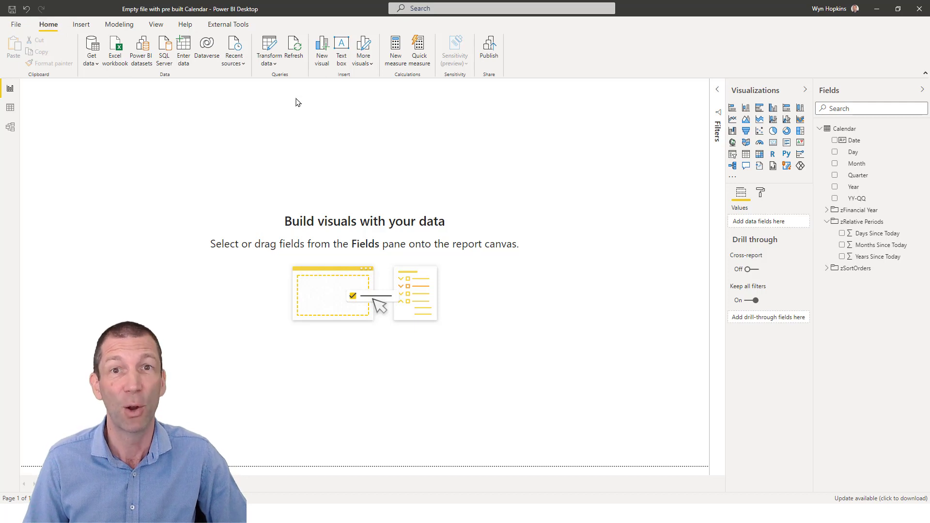
click(270, 44)
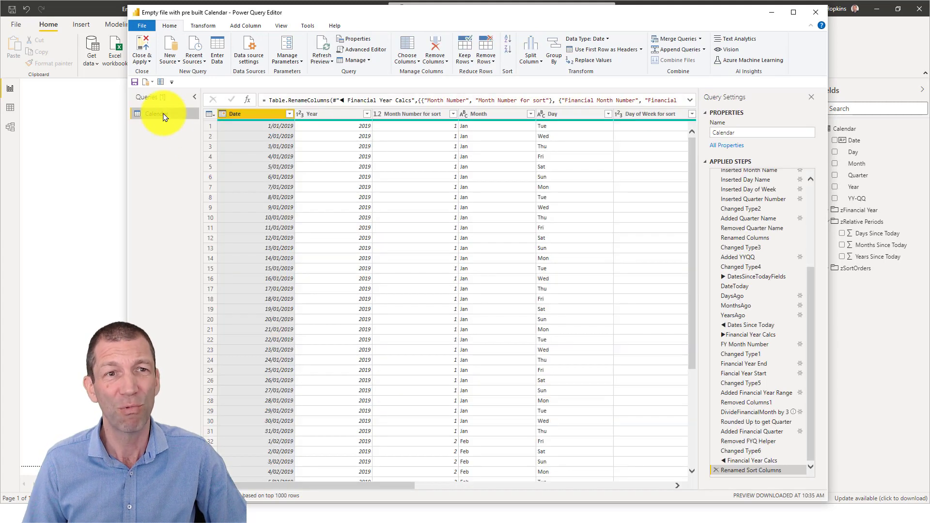
right_click(163, 115)
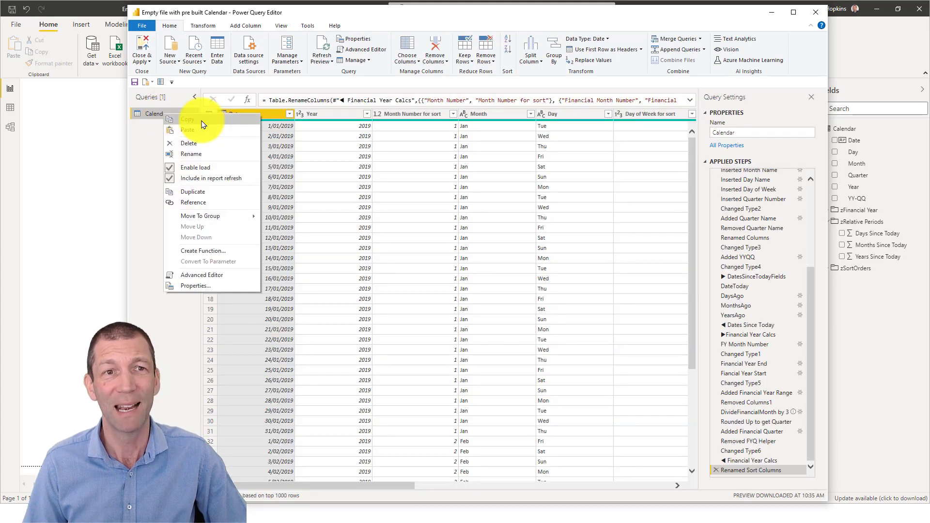
click(201, 121)
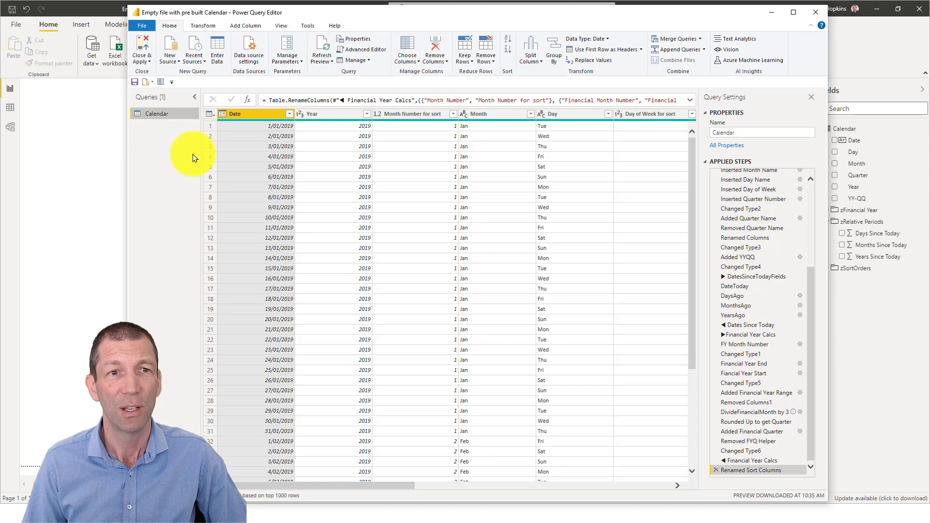
Step: Close Power Query Editor and the pre-built calendar file without saving the changes
click(809, 17)
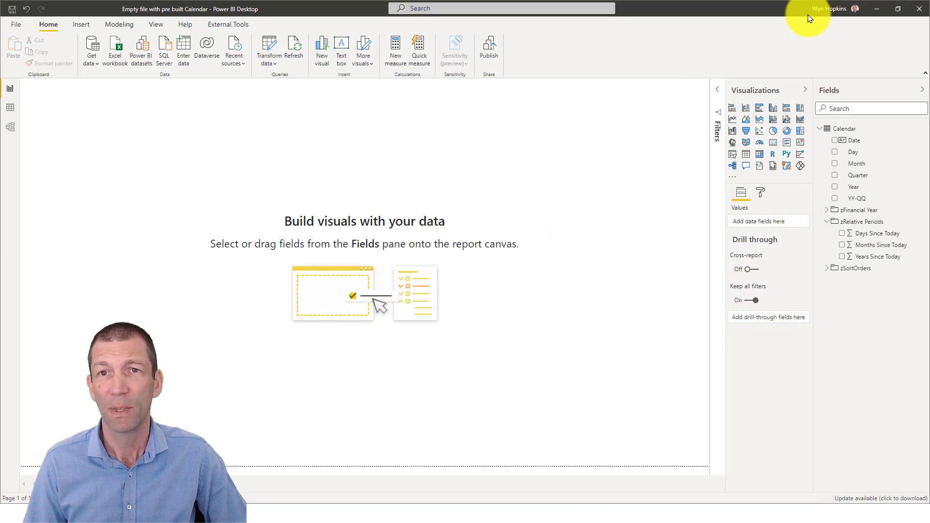
click(918, 9)
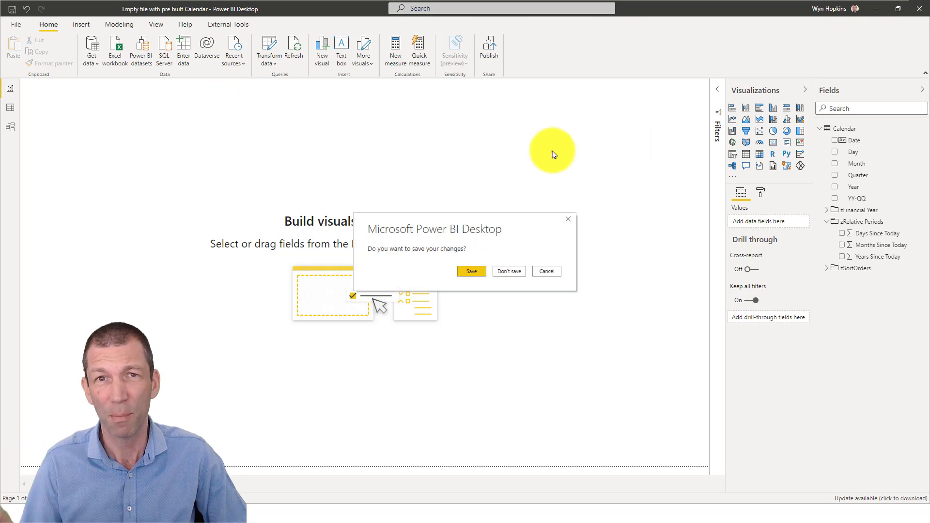
click(505, 274)
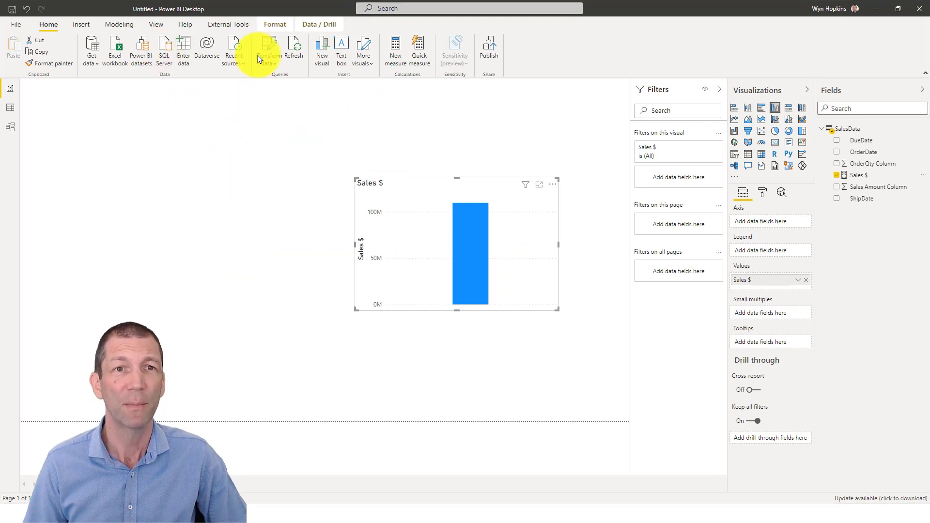
Step: Paste the copied Calendar query into the Untitled report's query list and refresh the outdated preview
click(269, 44)
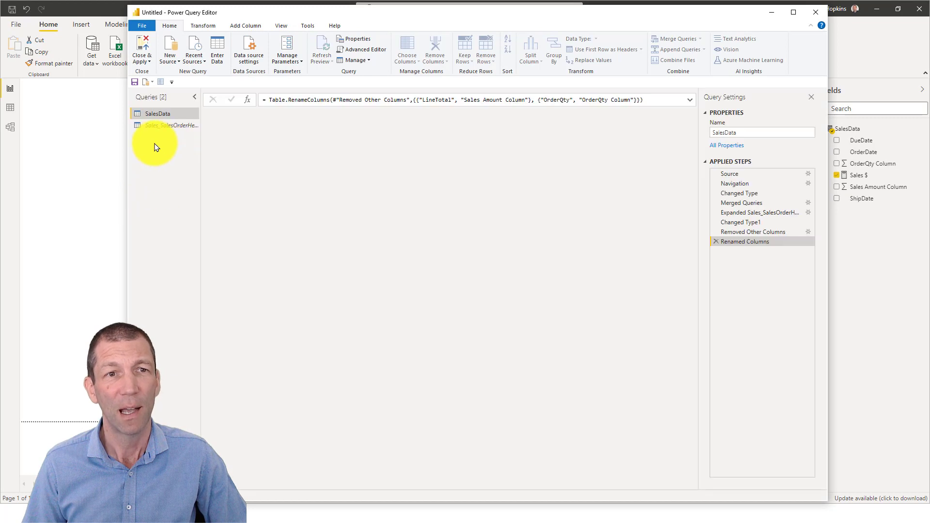
right_click(153, 150)
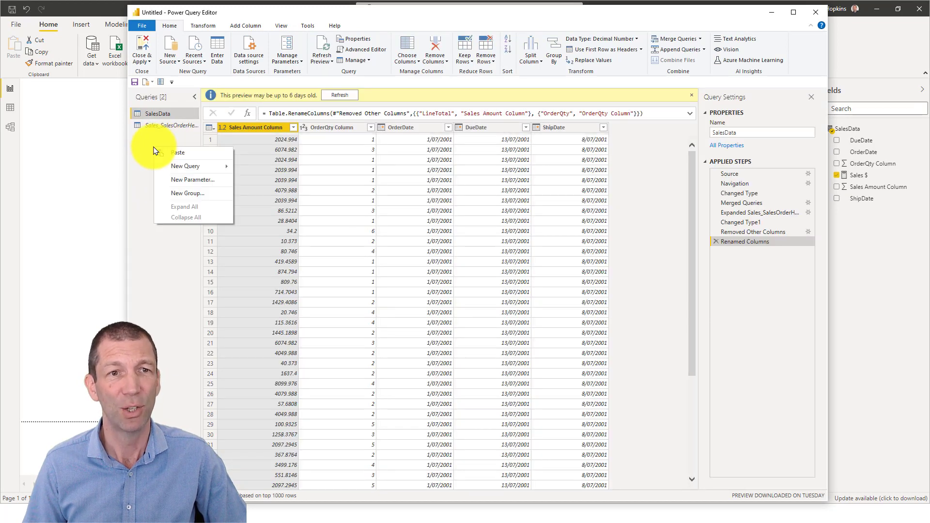
click(178, 153)
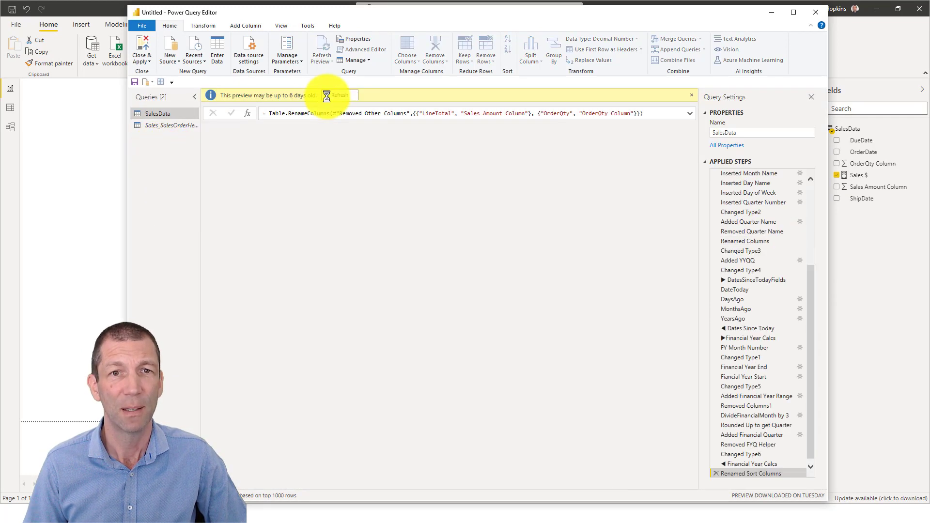
click(338, 97)
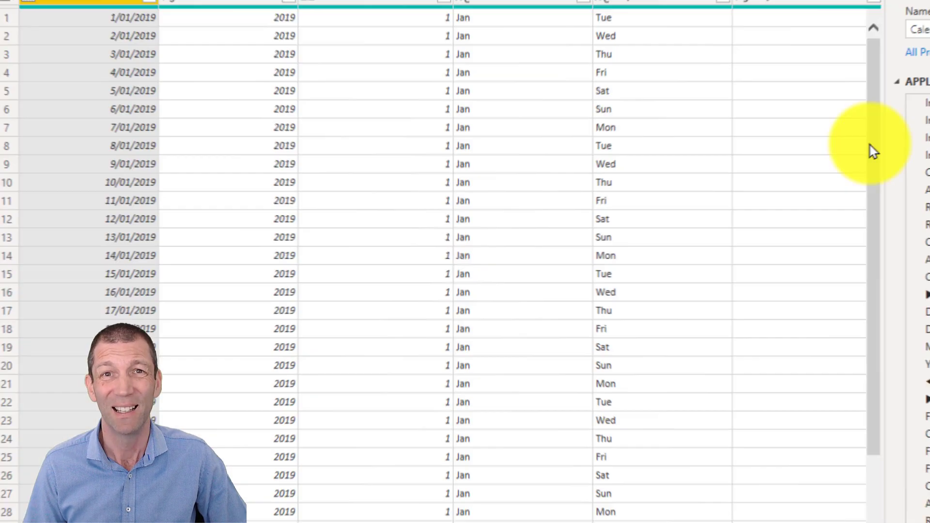
Step: Set the StartDate applied step of the Calendar query to 1/01/2001
scroll(811, 264, up, 5)
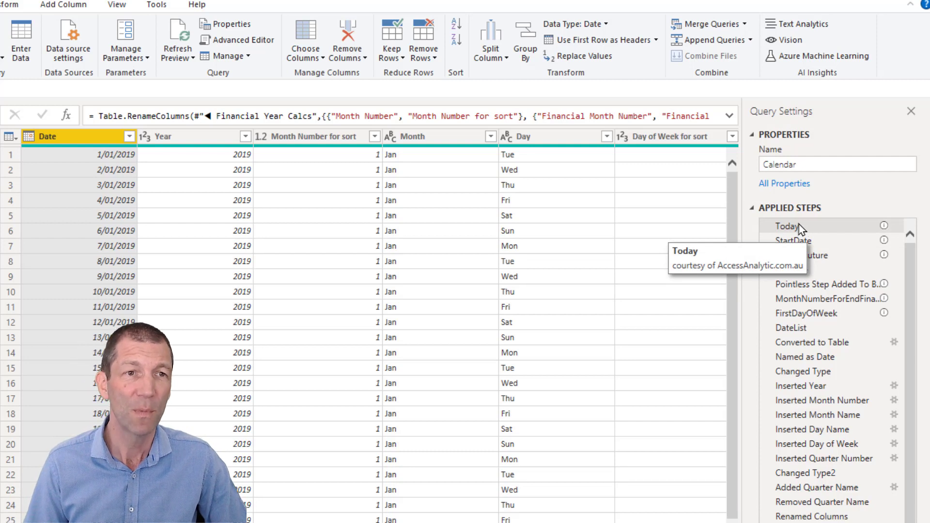
click(820, 244)
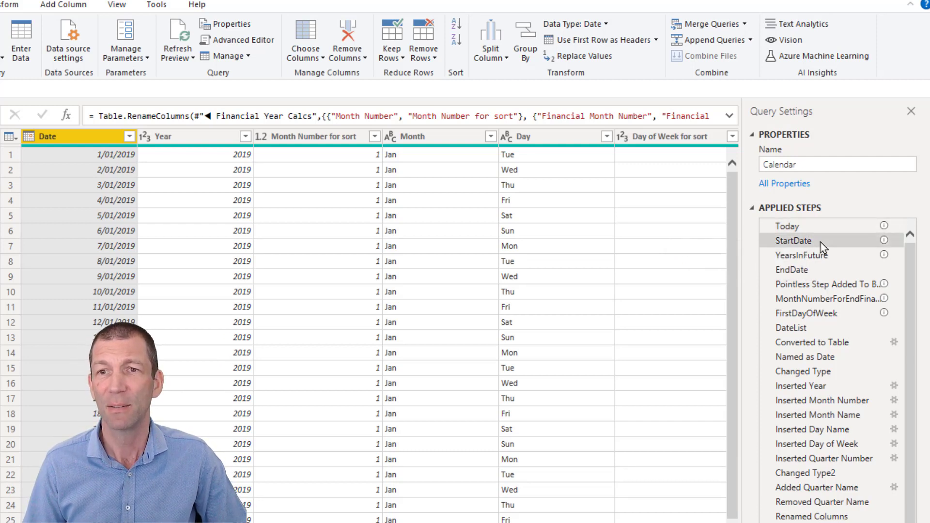
double_click(149, 115)
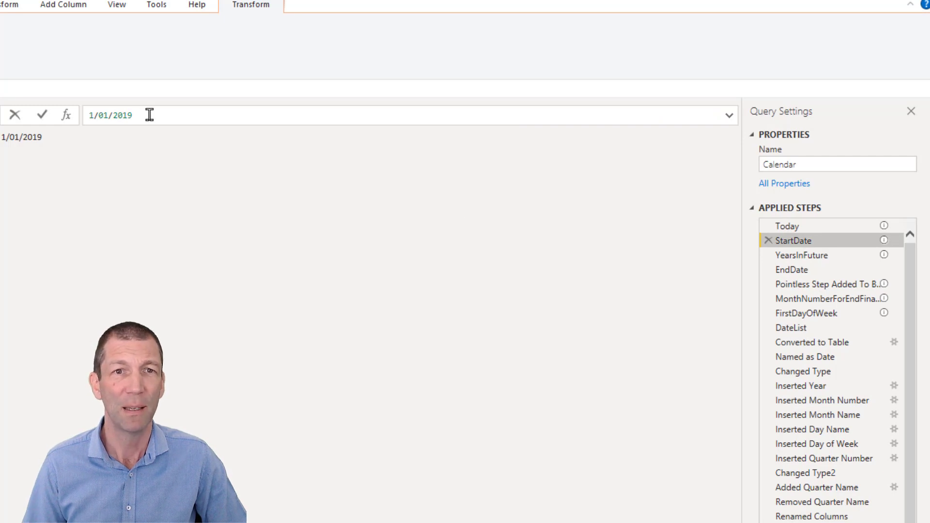
text(20)
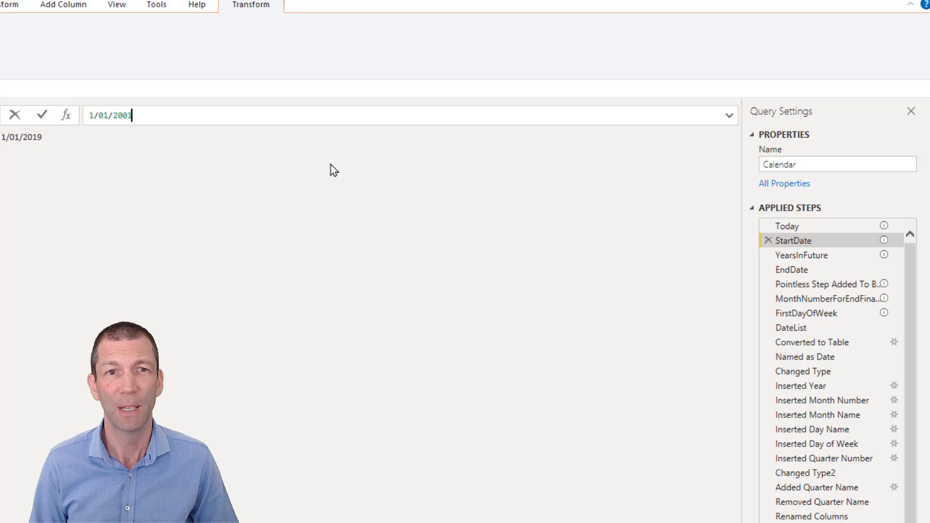
key(Return)
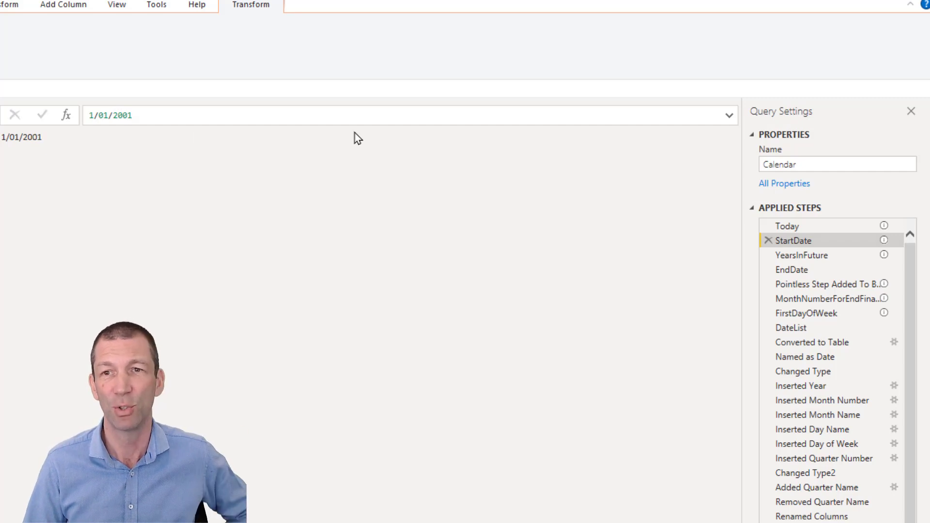
Step: Examine the YearsInFuture, EndDate and Today applied steps to see how the calendar's end date is calculated
click(804, 256)
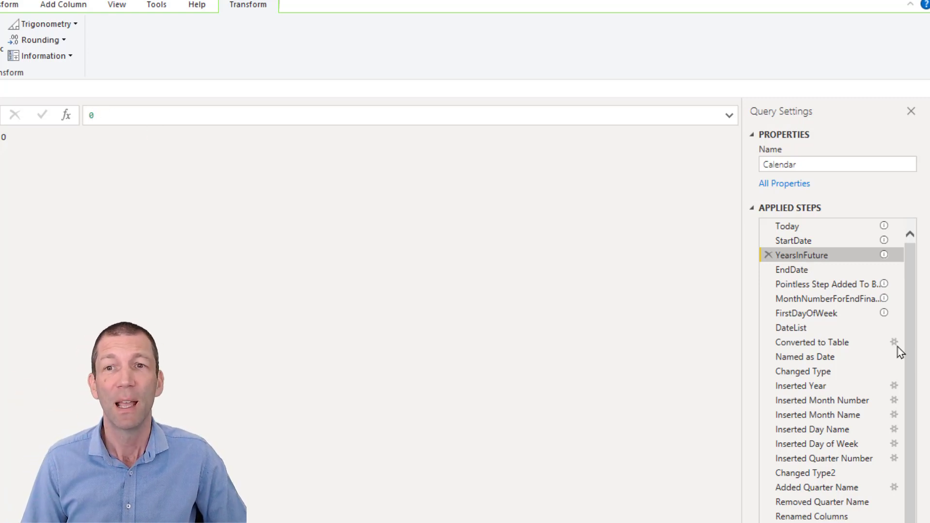
click(812, 273)
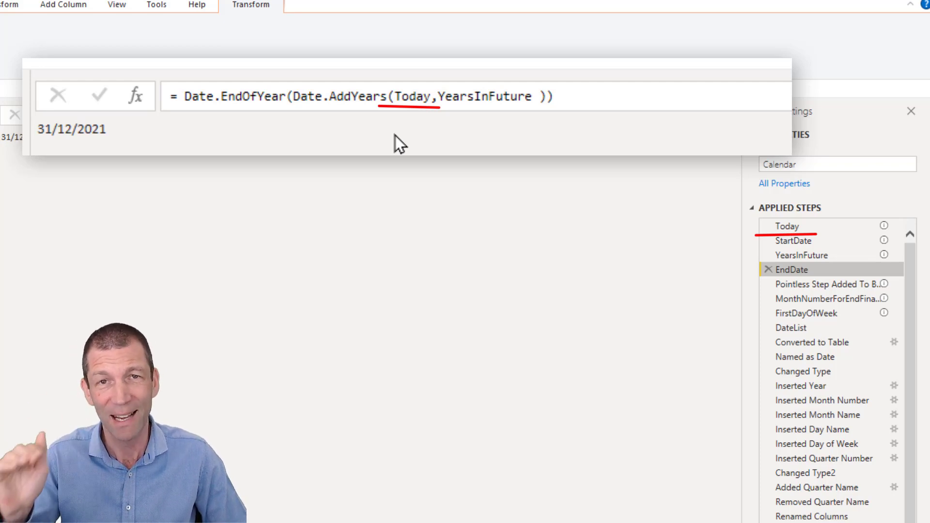
double_click(455, 95)
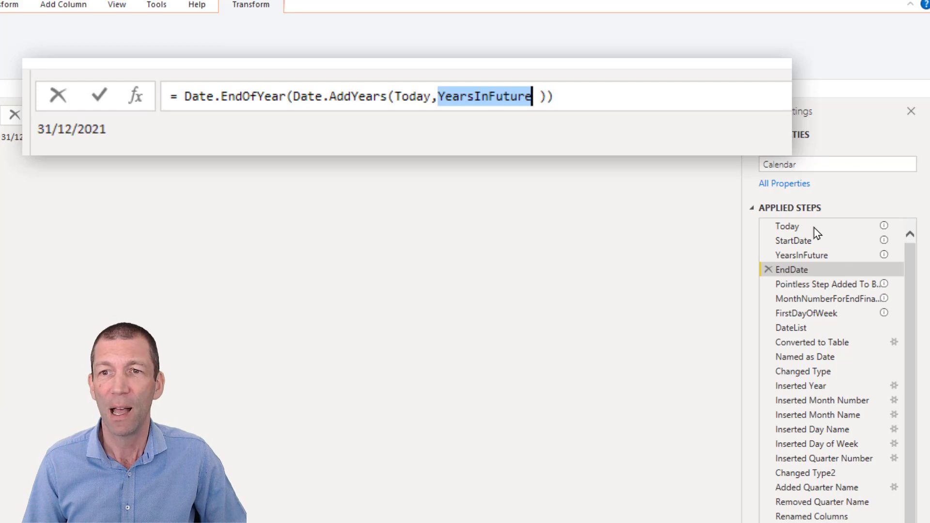
key(Escape)
click(797, 227)
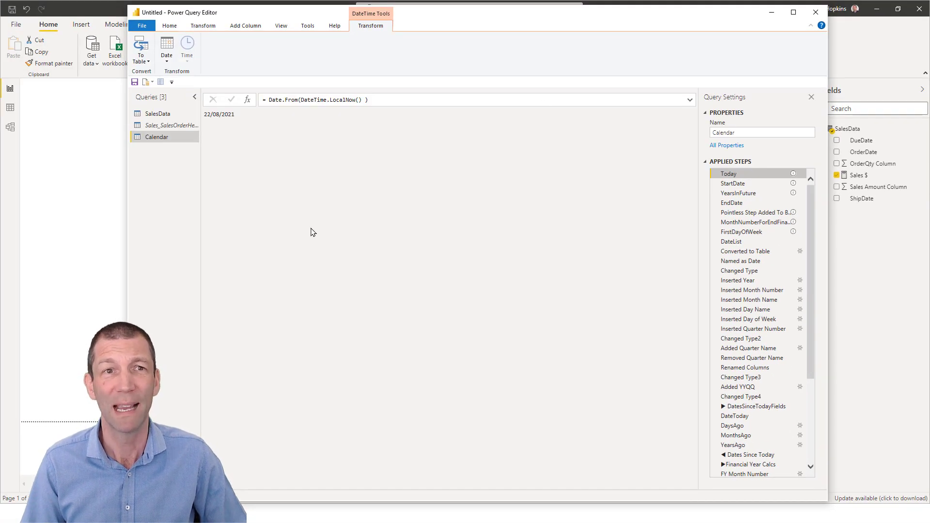
Step: Close Power Query Editor applying the query changes, and expand the Calendar table to list its fields
click(170, 29)
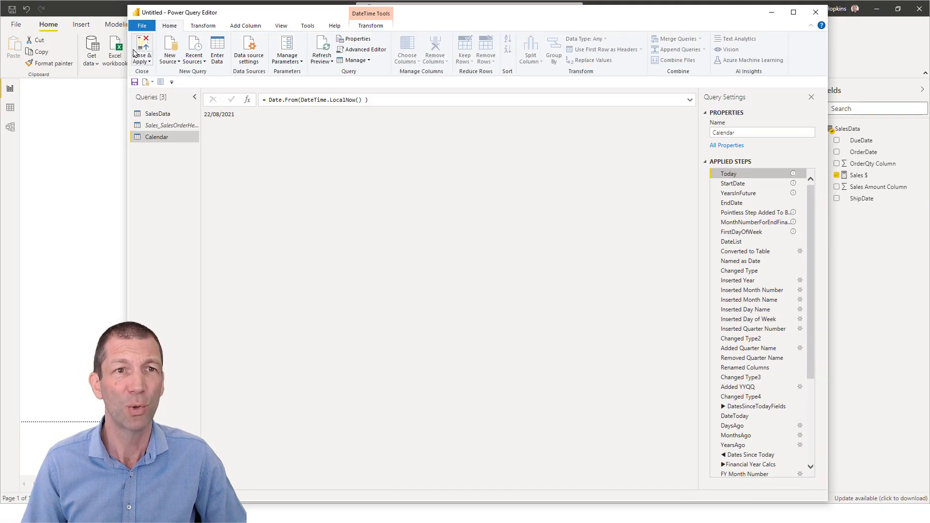
click(151, 46)
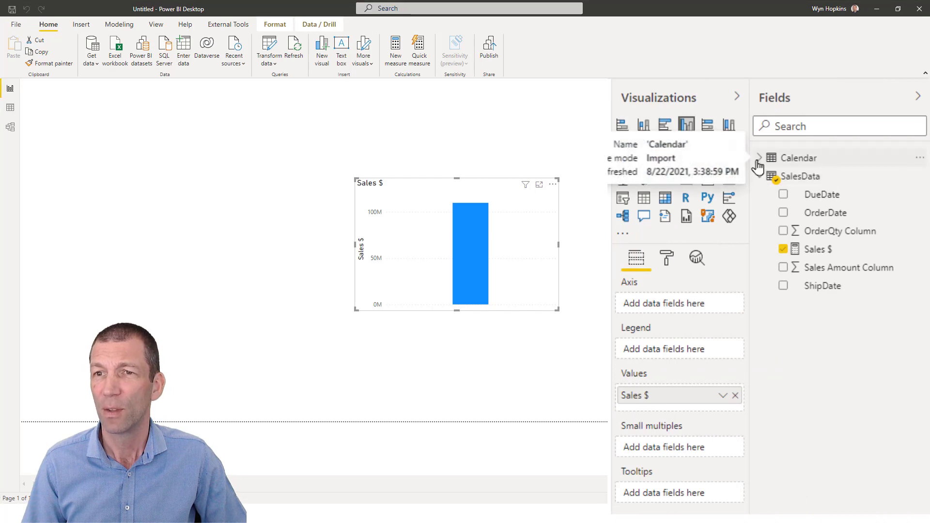
click(759, 158)
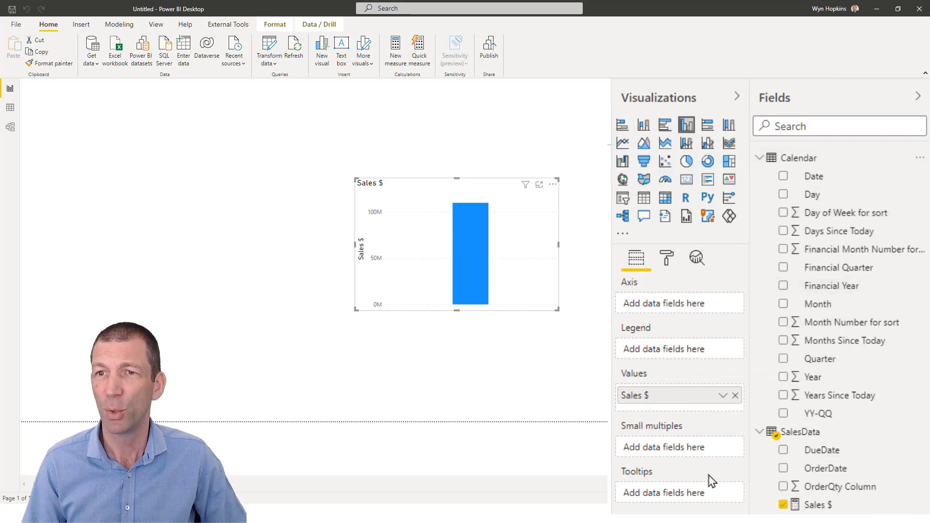
Step: In the data model, place SalesData below Calendar and relate its OrderDate, DueDate and ShipDate fields to Calendar's Date
click(10, 127)
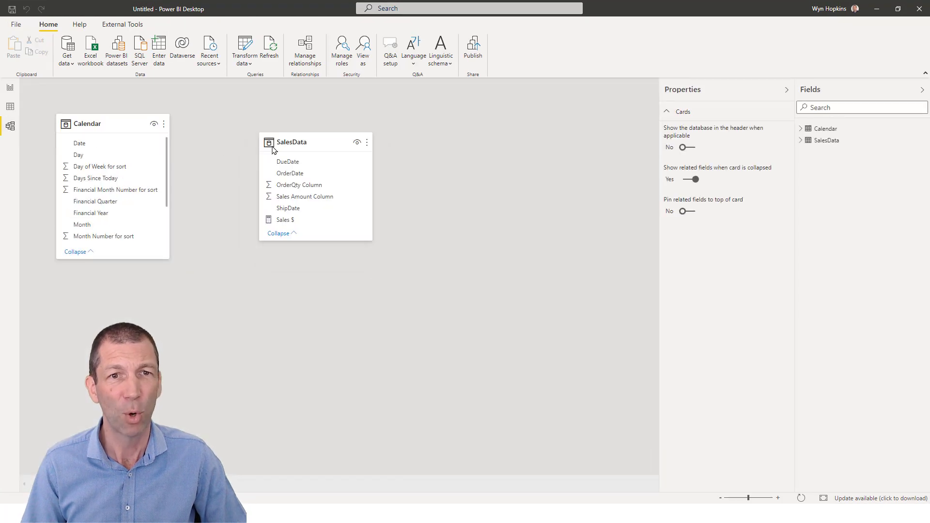
drag(296, 141, 193, 282)
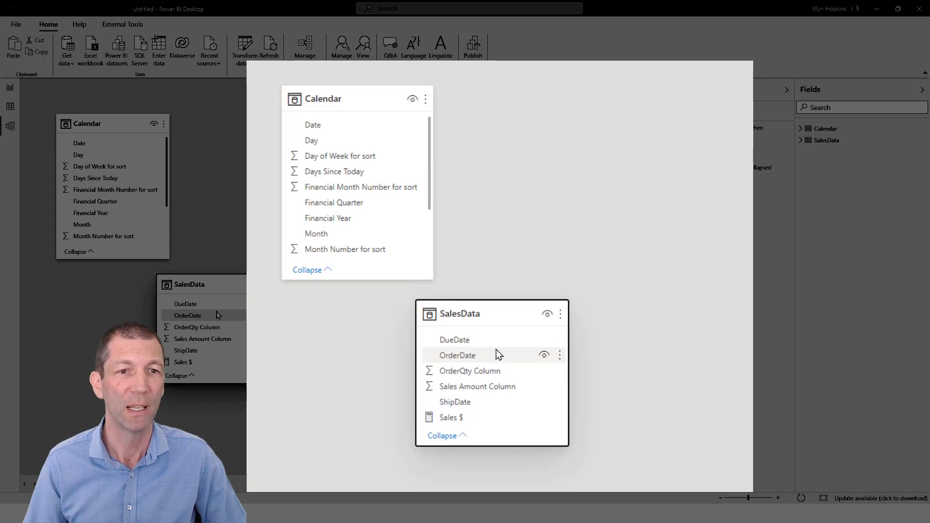
click(197, 317)
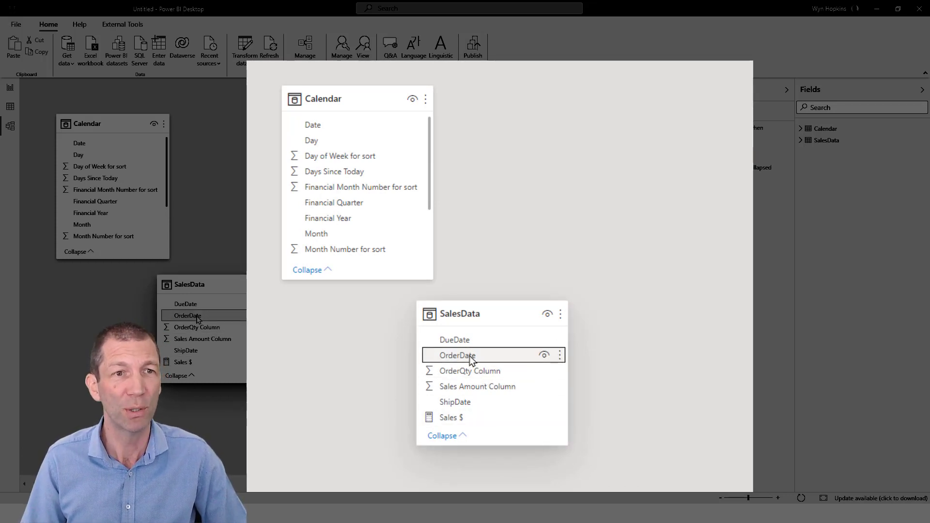
drag(198, 317, 99, 145)
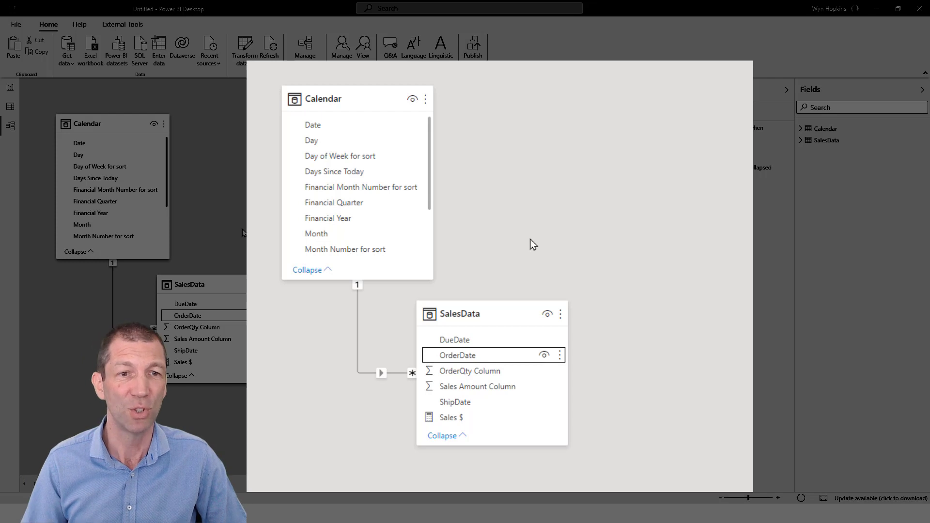
drag(183, 304, 81, 146)
drag(185, 356, 95, 151)
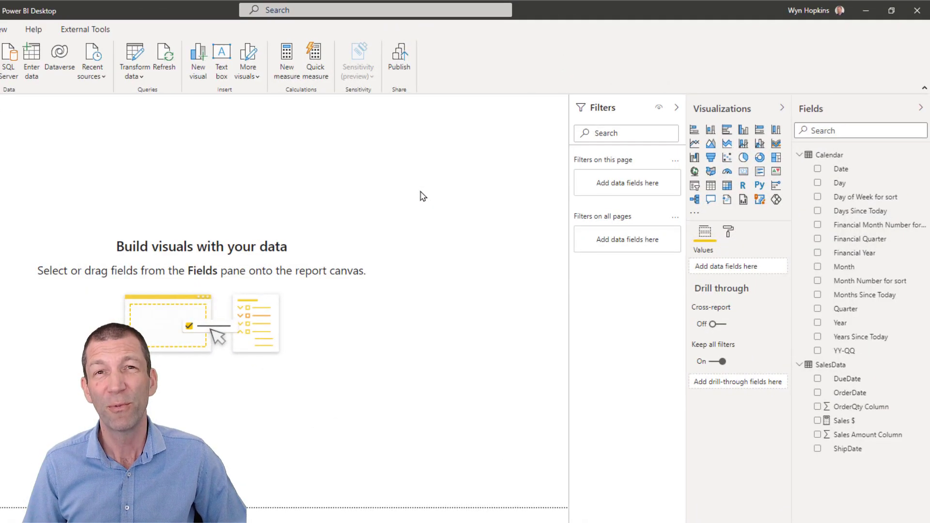
Step: Sort the Calendar table's Month column by Month Number for sort
click(857, 267)
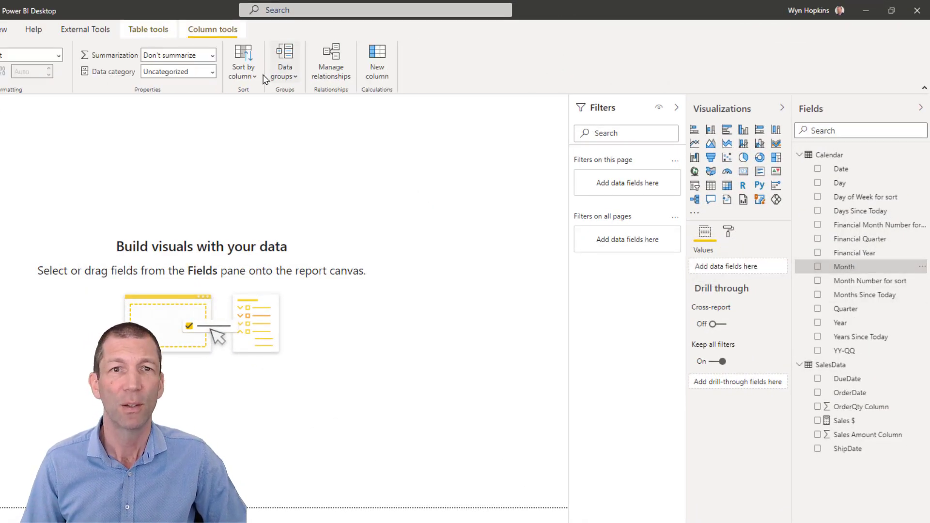
click(244, 73)
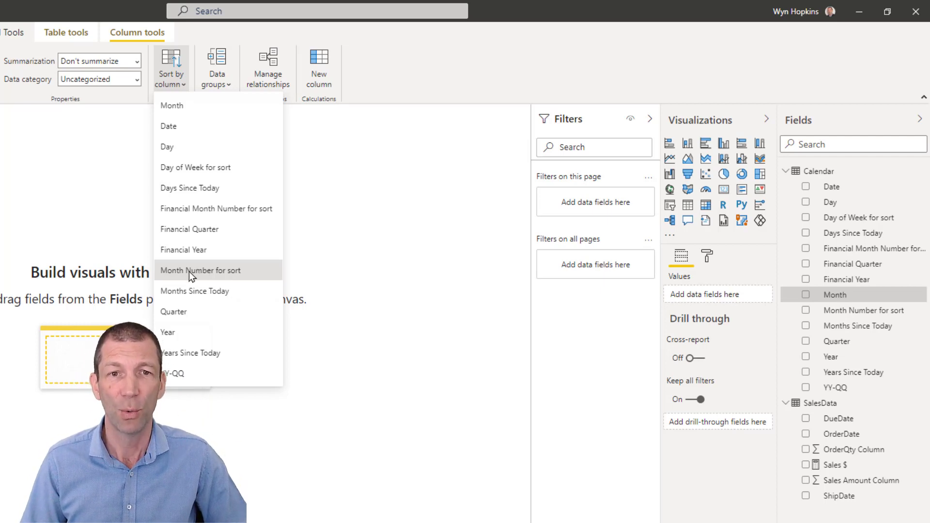
click(199, 271)
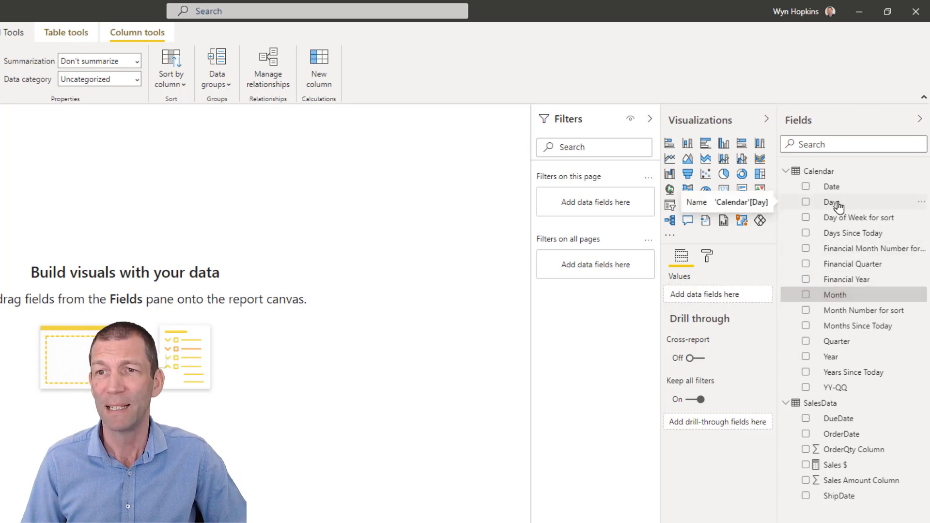
Step: Add a table visual of Day sorted by Day of Week for sort, and a second table visual of Month
drag(838, 205, 299, 237)
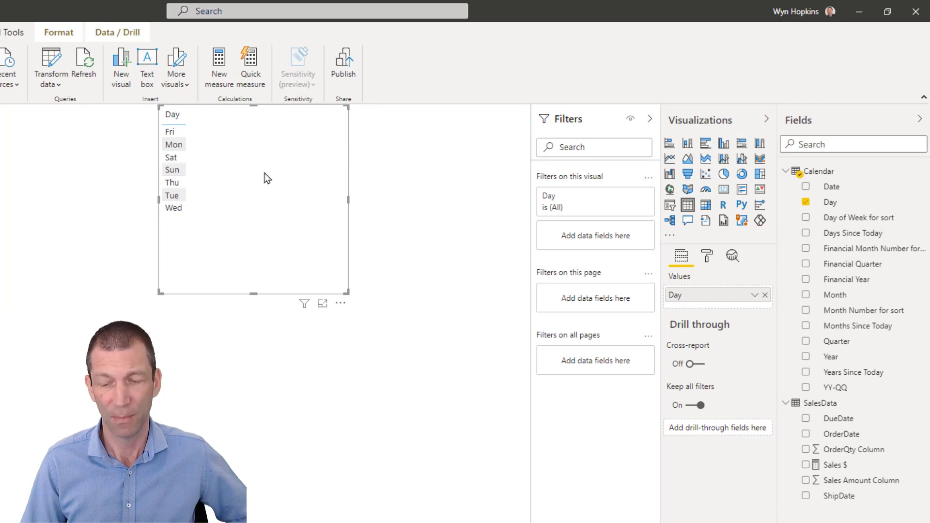
click(842, 208)
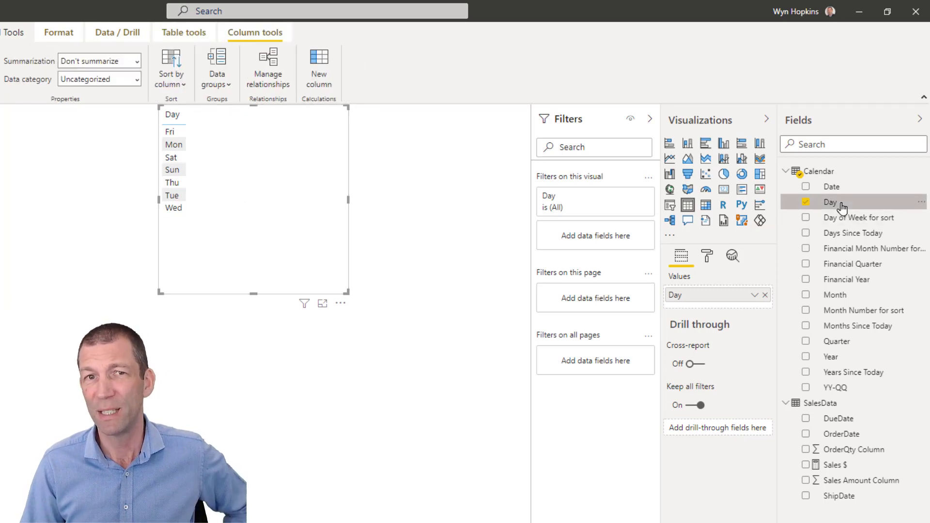
click(176, 86)
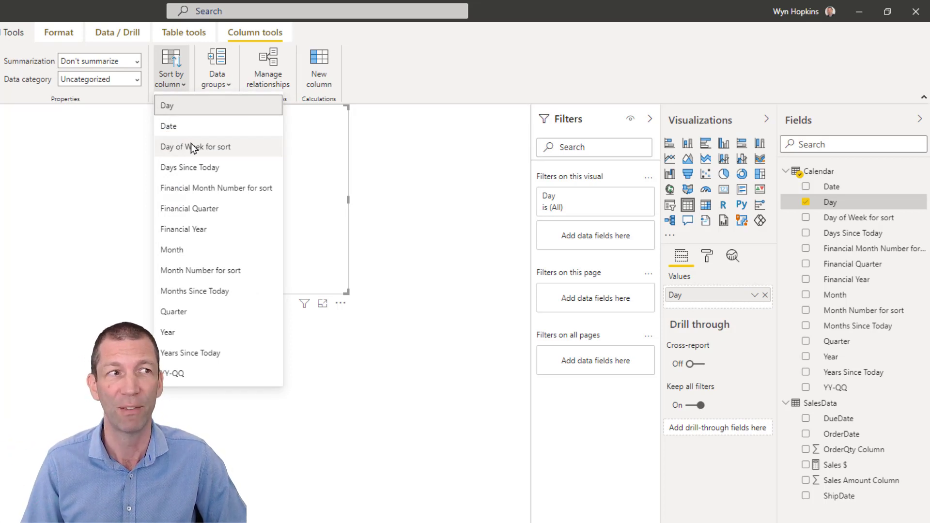
click(193, 148)
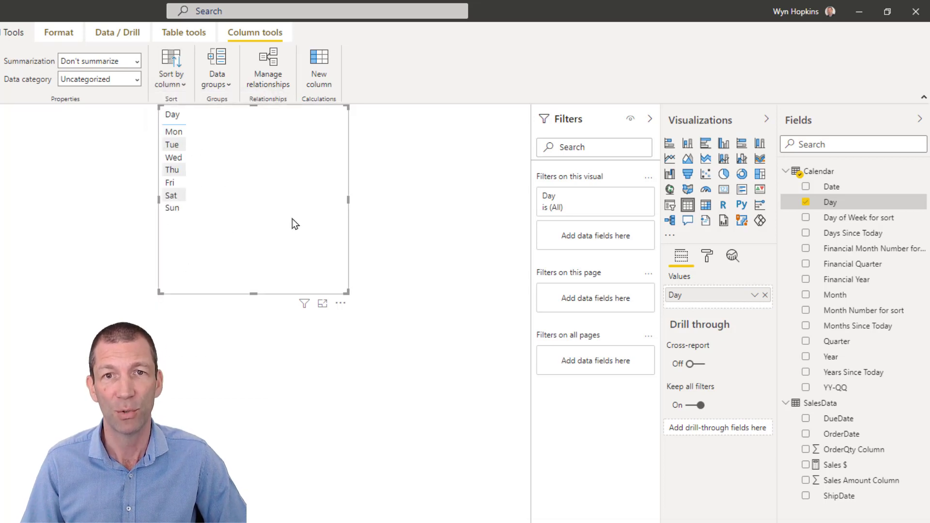
drag(845, 296, 452, 152)
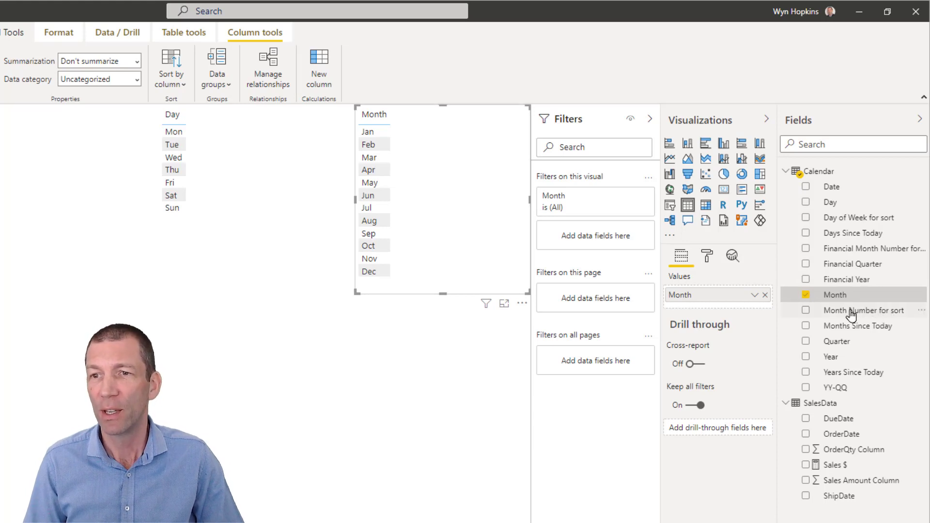
Step: Try sorting the Month column by Financial Month Number for sort, and return it to Month Number for sort
click(838, 296)
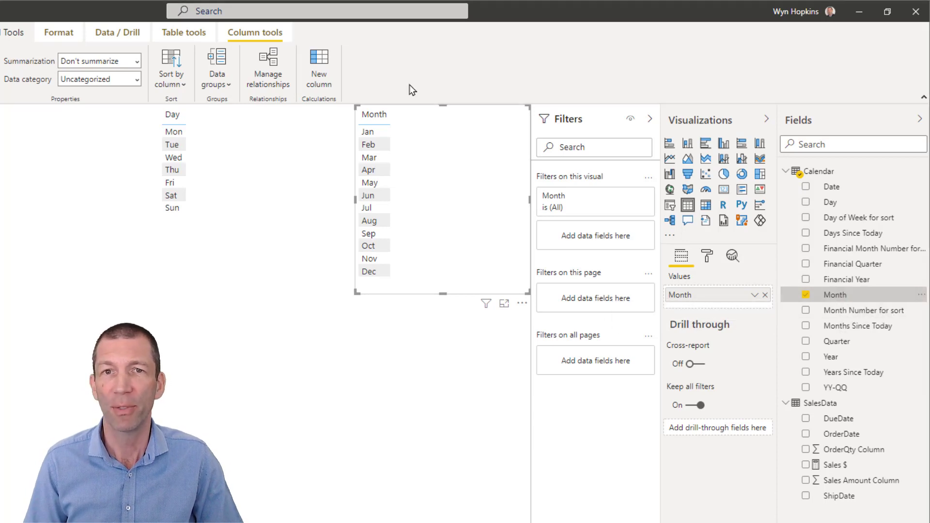
click(182, 80)
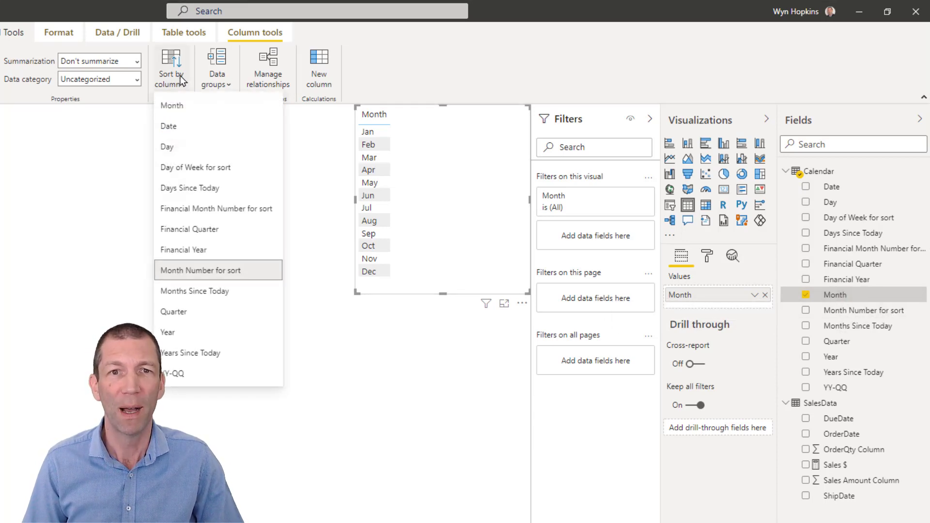
click(228, 208)
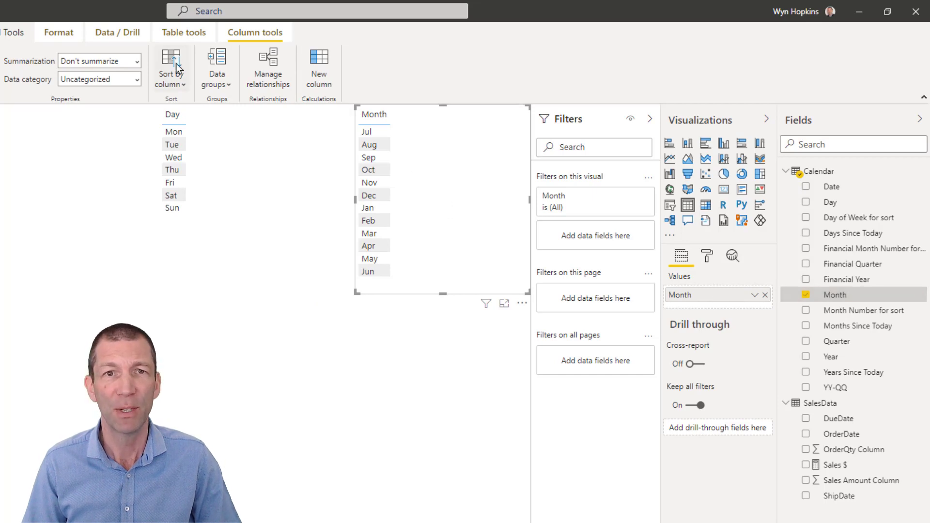
click(177, 83)
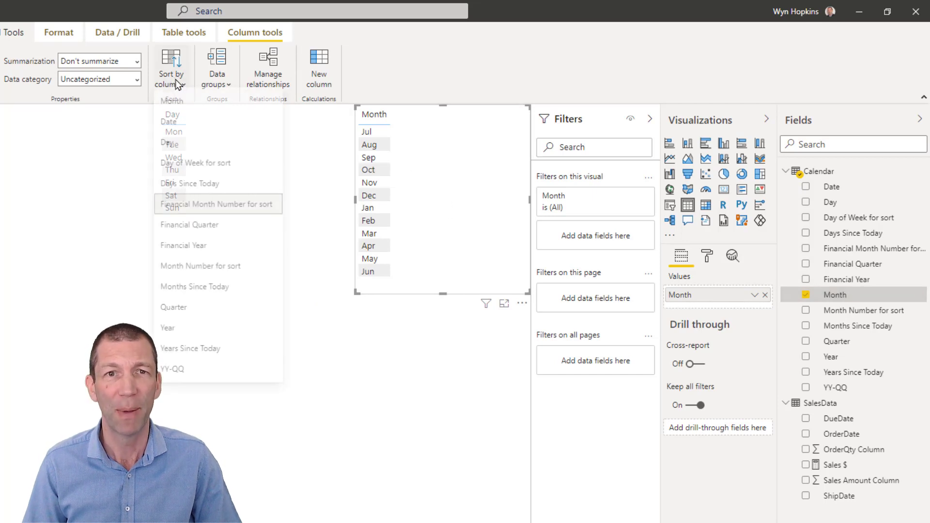
click(211, 267)
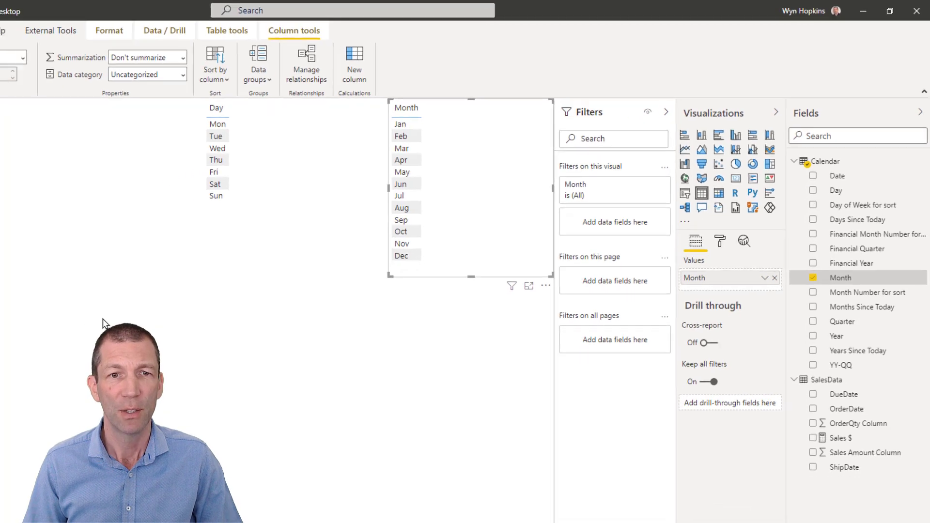
Step: Create a column chart of the Sales $ measure with Calendar's Year and Month on the axis
click(57, 338)
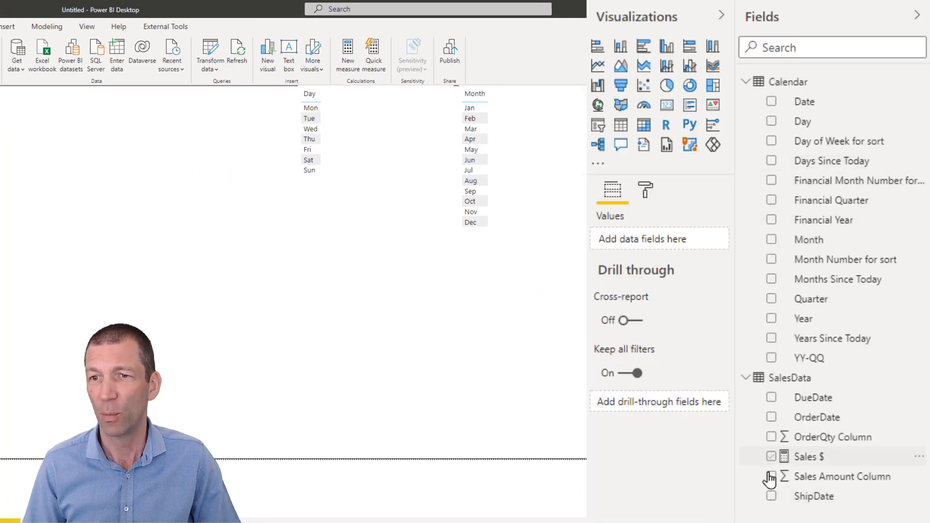
click(771, 456)
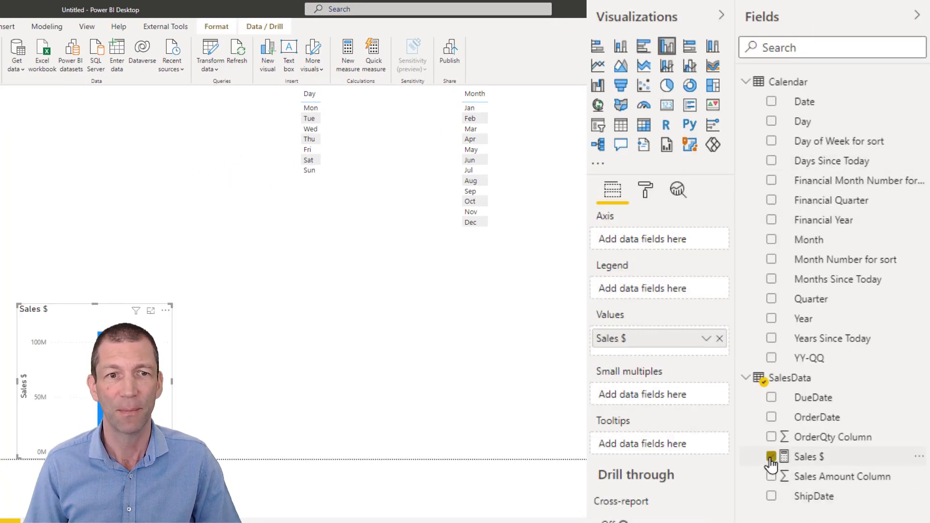
drag(806, 319, 672, 244)
drag(852, 240, 680, 247)
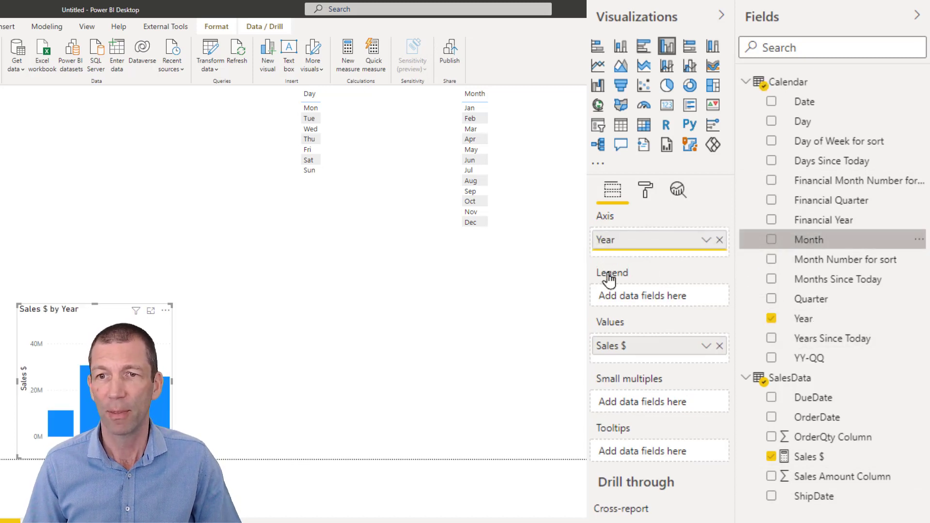
Step: Expand the Sales $ chart from Year down to the Month level, and widen and move it below the Day table
click(118, 311)
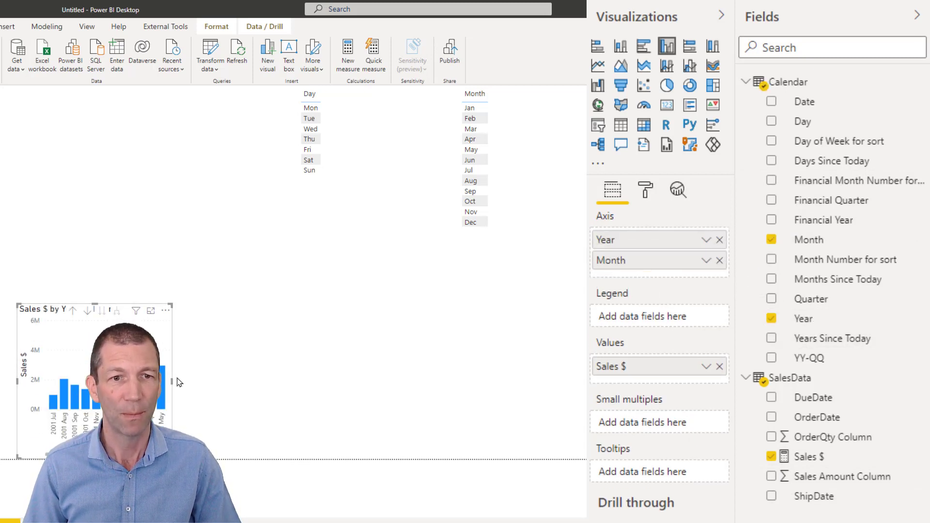
drag(171, 381, 455, 391)
drag(215, 315, 201, 235)
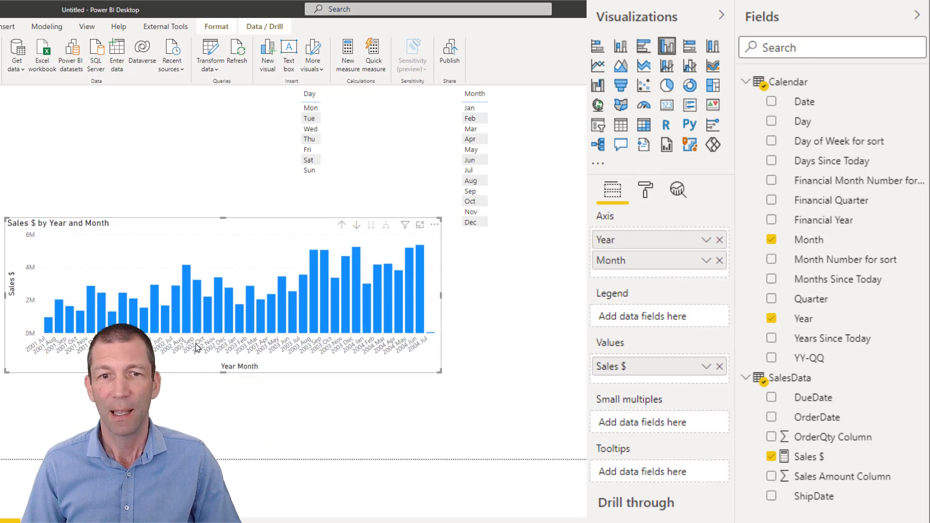
Step: Turn off Concatenate labels for the X axis of the Sales $ by Year and Month chart
click(646, 190)
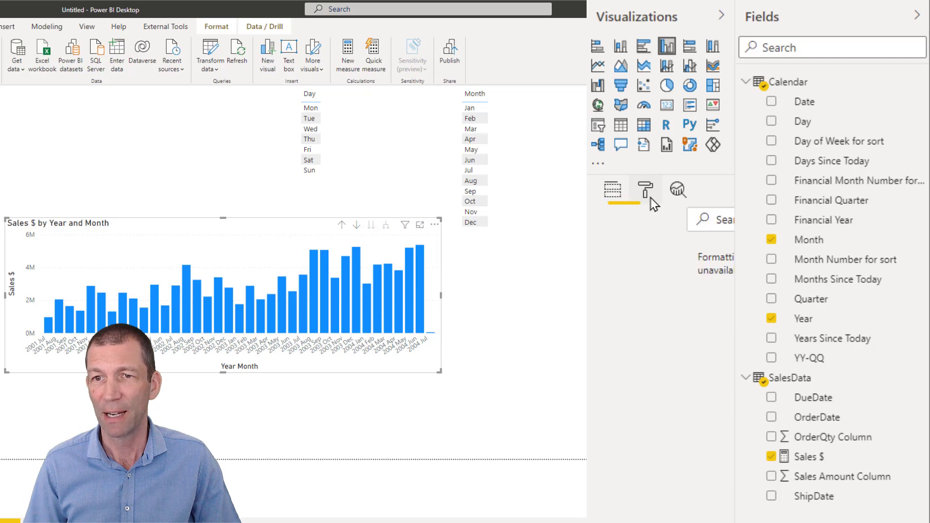
text(con)
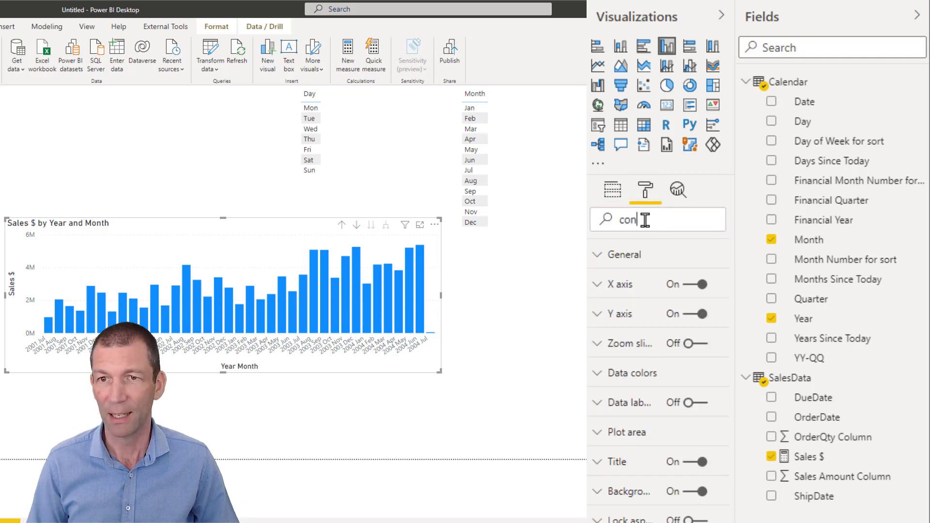
click(641, 315)
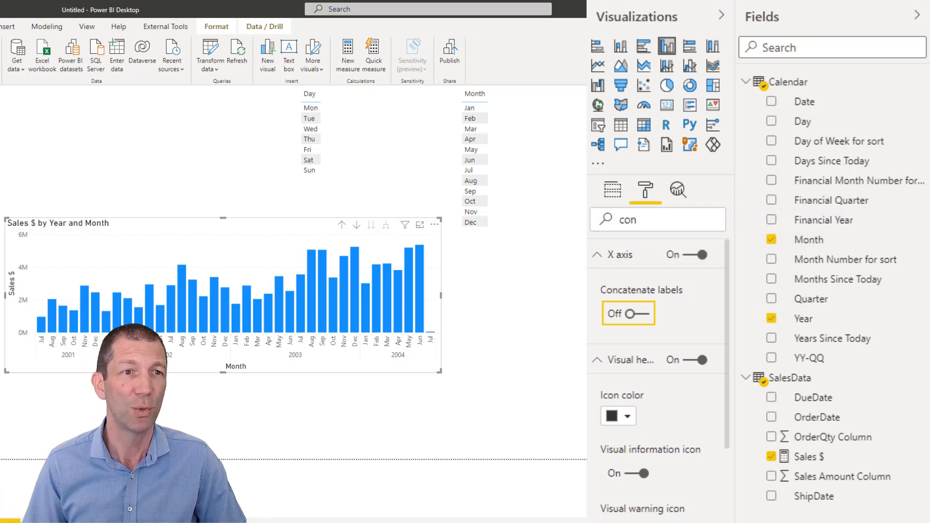
Step: In the model view, group Calendar's Financial Month Number for sort, Financial Quarter and Financial Year in a display folder named FY and expand it
click(1, 140)
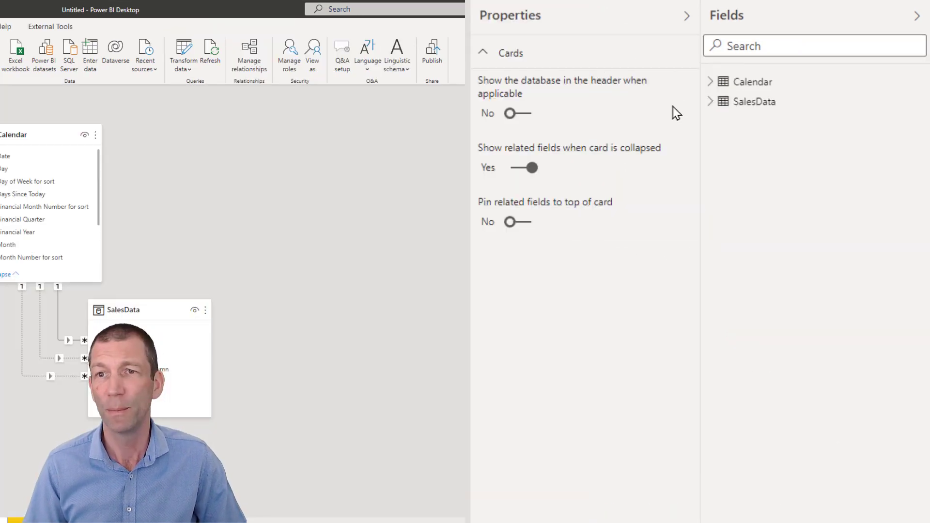
click(709, 81)
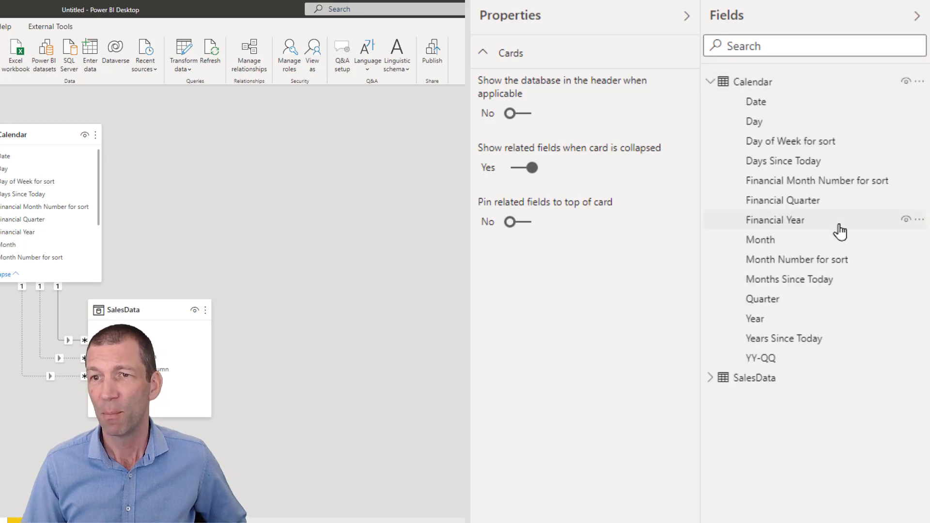
click(810, 185)
ctrl+click(807, 200)
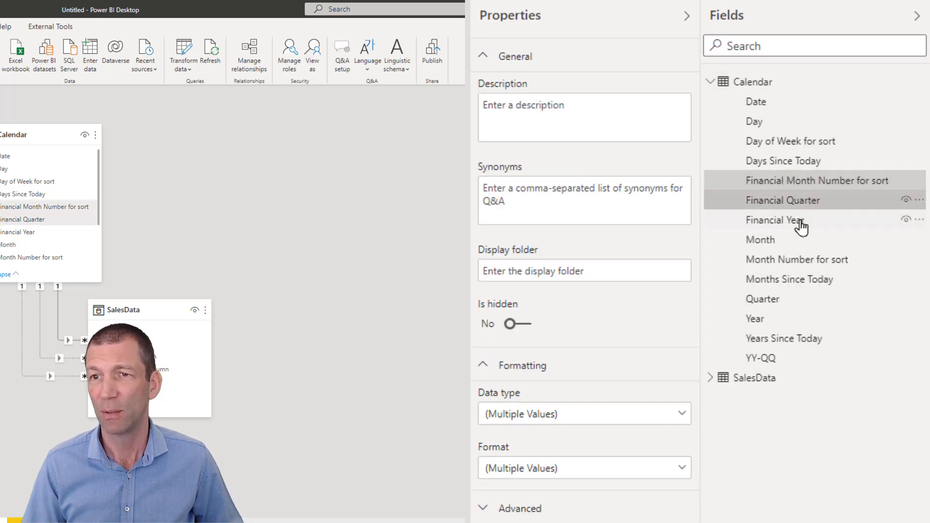
ctrl+click(800, 222)
click(588, 270)
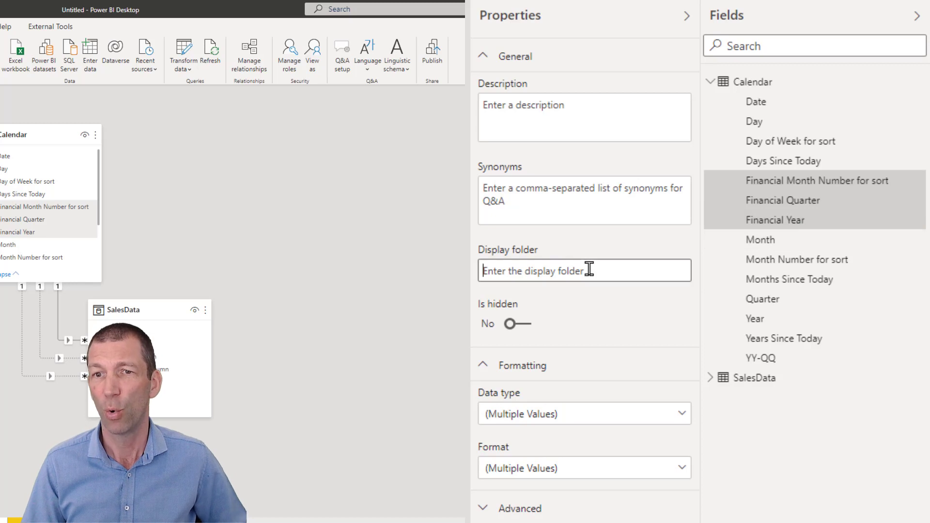
text(FY)
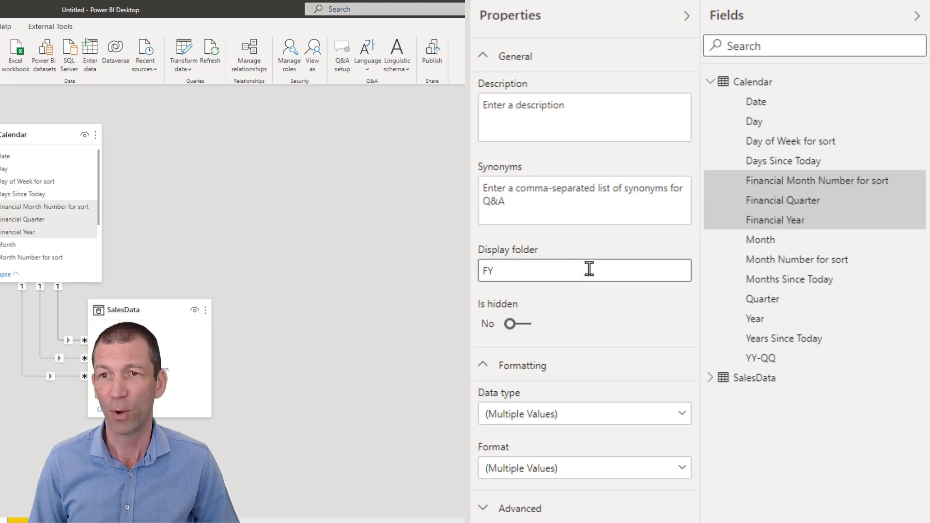
key(Return)
click(723, 181)
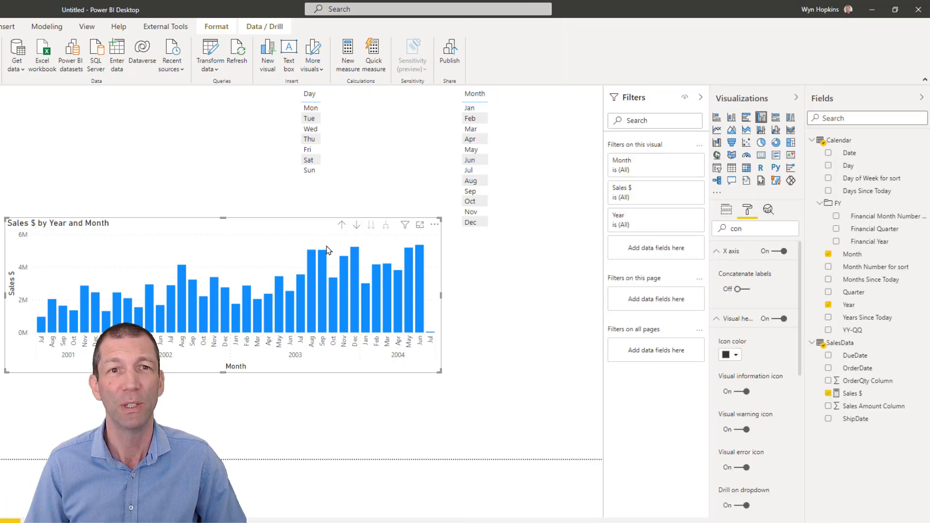
Step: Open the Calendar query in Power Query Editor and examine its StartDate, YearsInFuture and EndDate steps
click(210, 50)
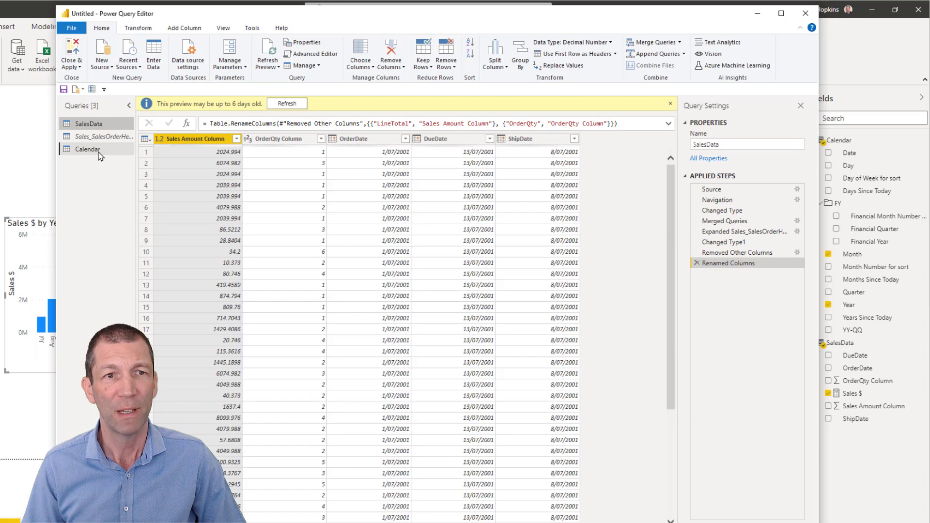
click(87, 149)
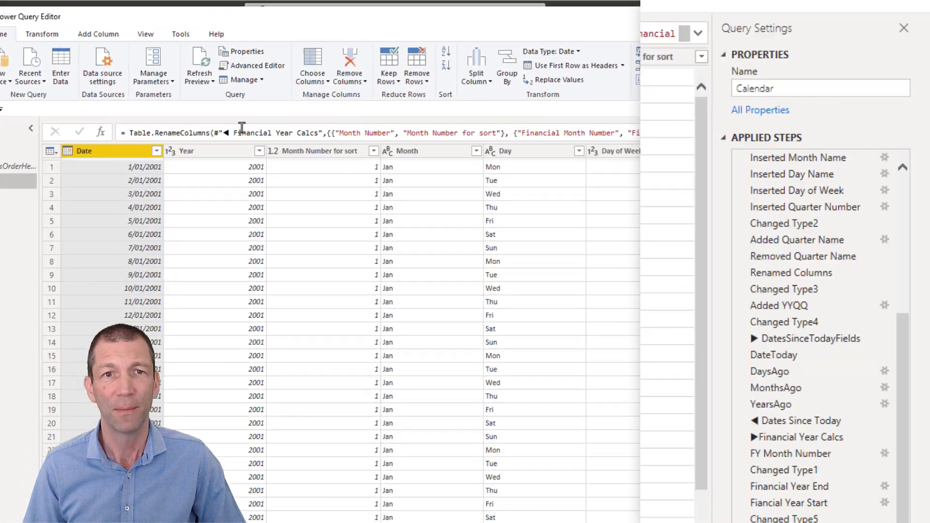
scroll(833, 222, up, 5)
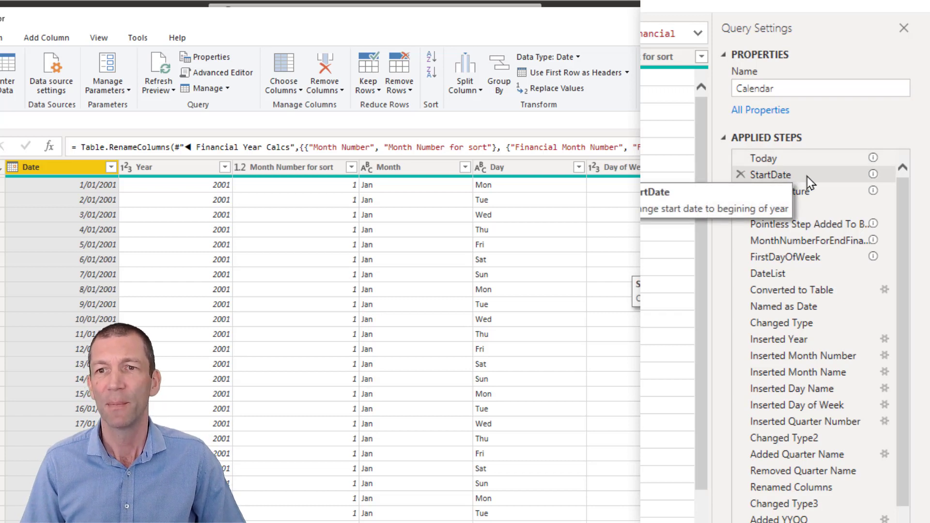
click(807, 179)
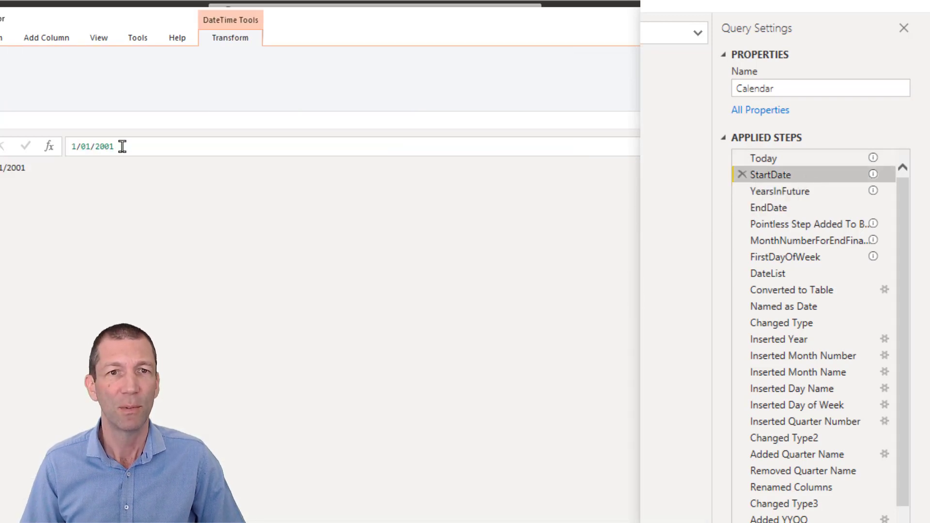
drag(122, 146, 24, 150)
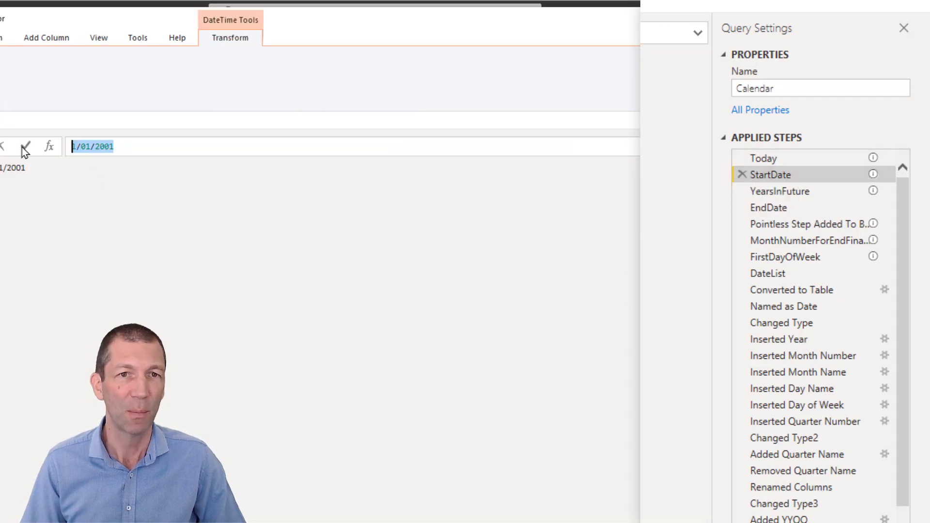
click(820, 194)
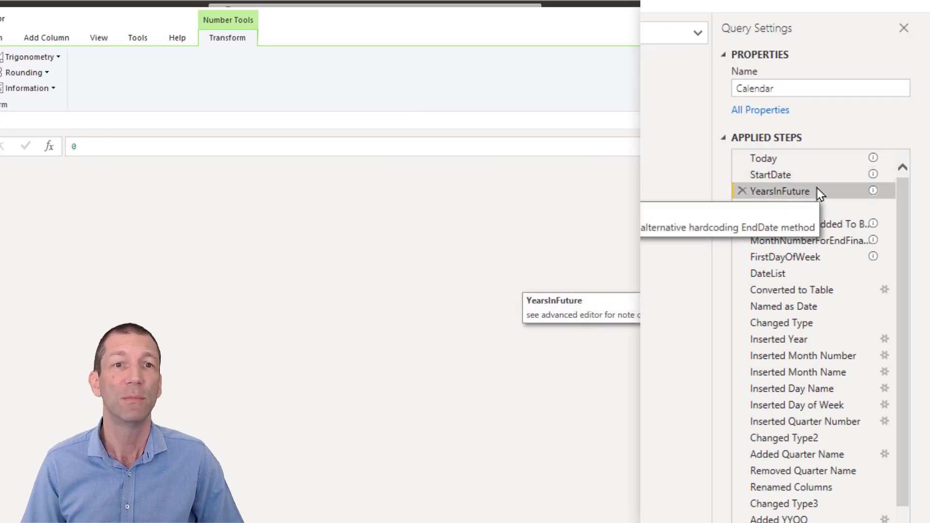
click(803, 209)
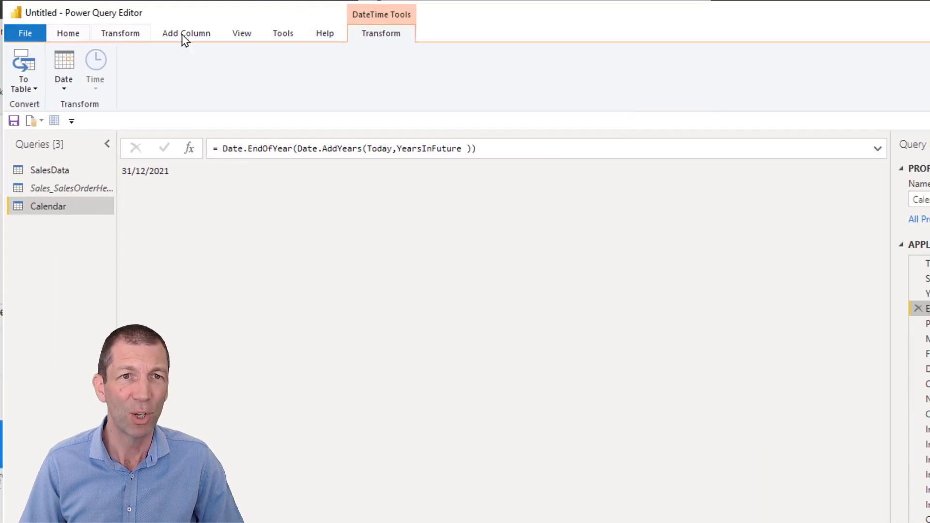
Step: Comment out the YearsInFuture line and the calculated EndDate line in the Calendar query's code in the Advanced Editor
click(68, 33)
click(382, 71)
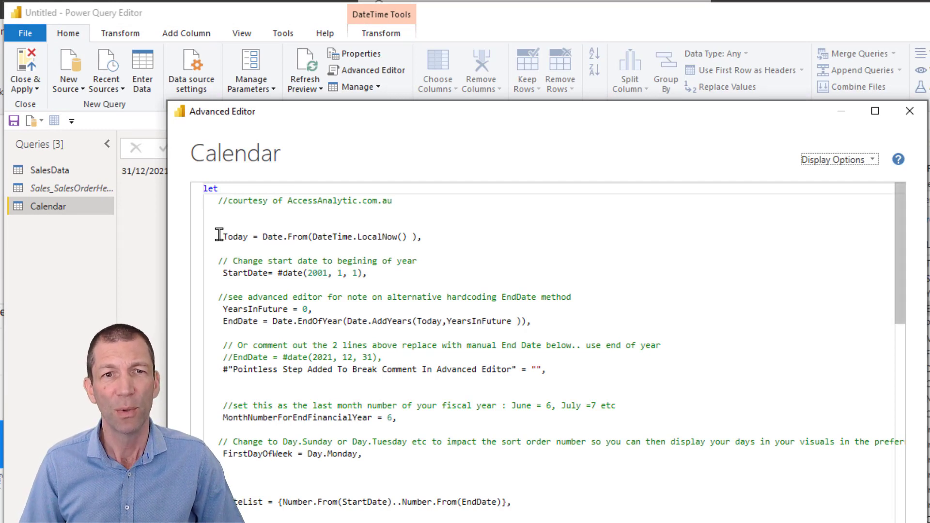
drag(219, 236, 494, 234)
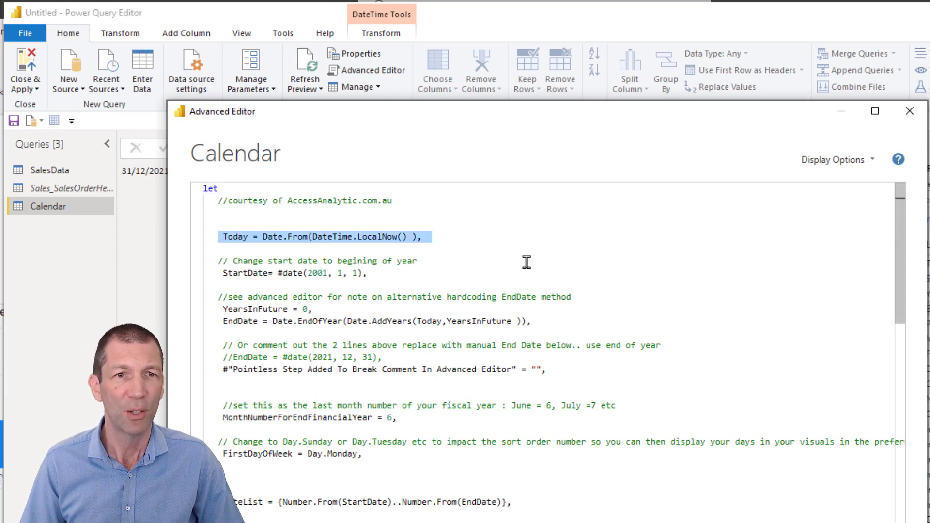
scroll(506, 270, down, 1)
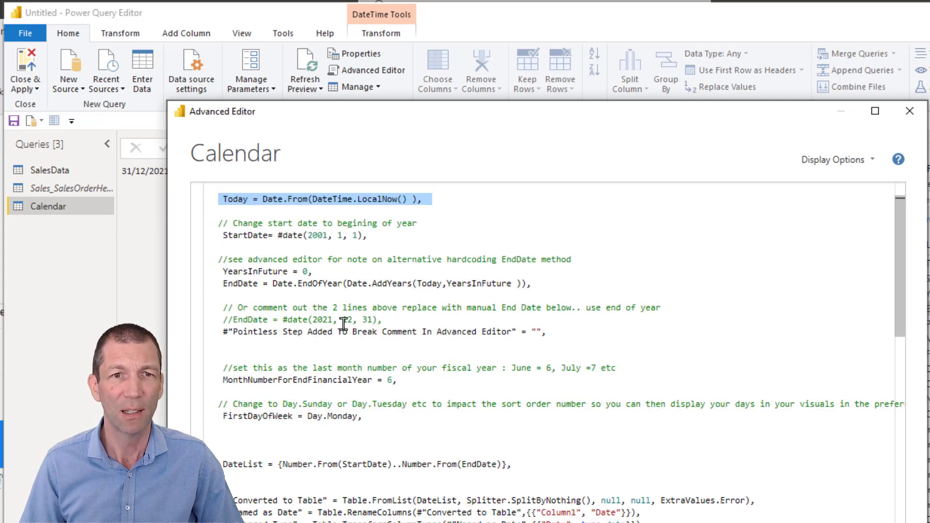
click(221, 271)
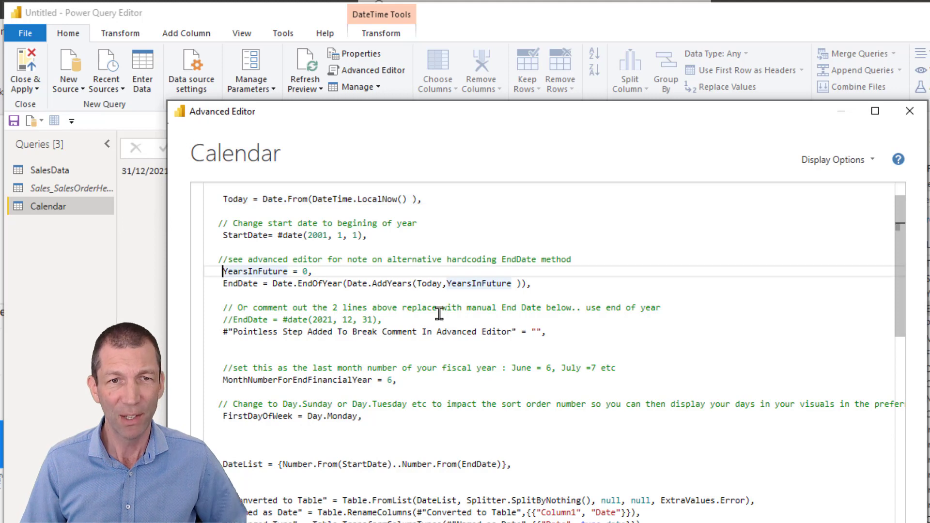
text(//)
key(Down)
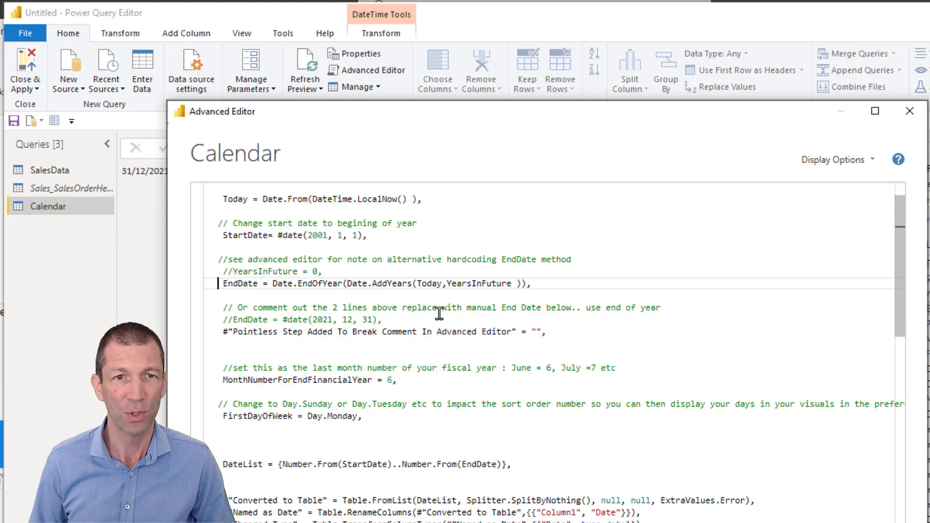
text(//)
key(Down)
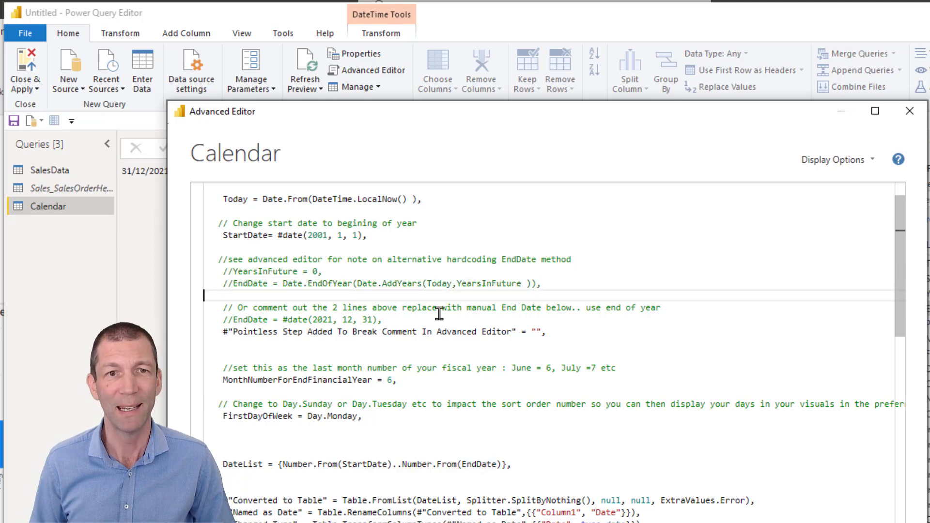
Step: Uncomment the manual line EndDate = #date(2021, 12, 31) and apply the edited Calendar code
key(Down)
key(Down)
key(BackSpace)
key(BackSpace)
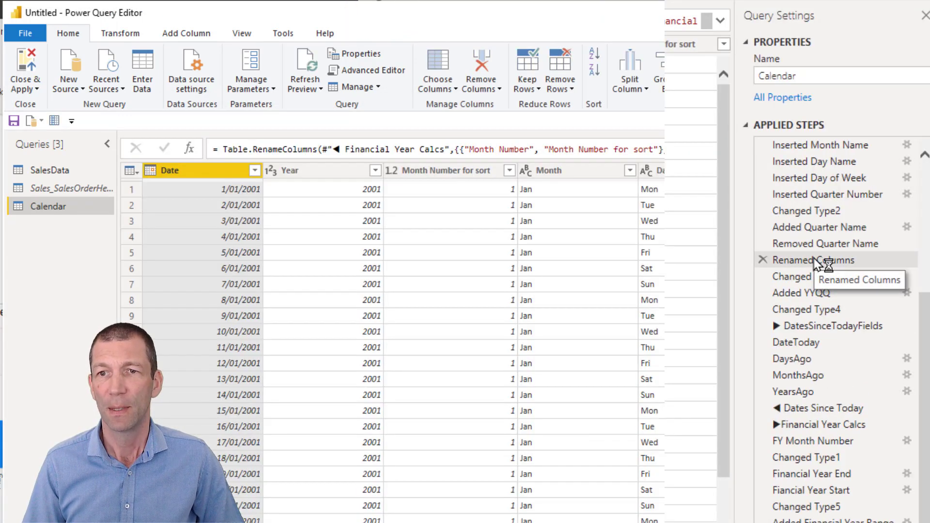
Step: Check the Calendar query's EndDate step, review the fiscal year and first-day-of-week settings in its code, and close the code without changes
scroll(823, 263, up, 5)
click(810, 182)
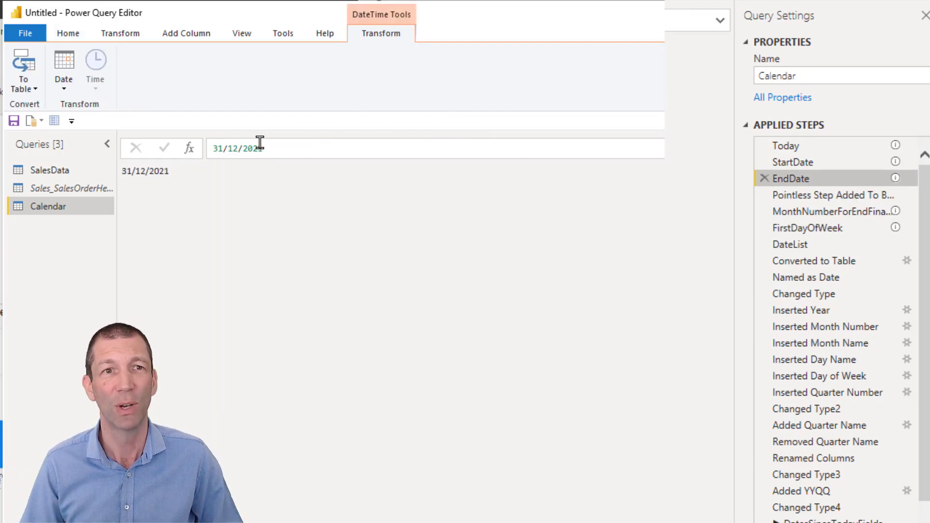
click(67, 36)
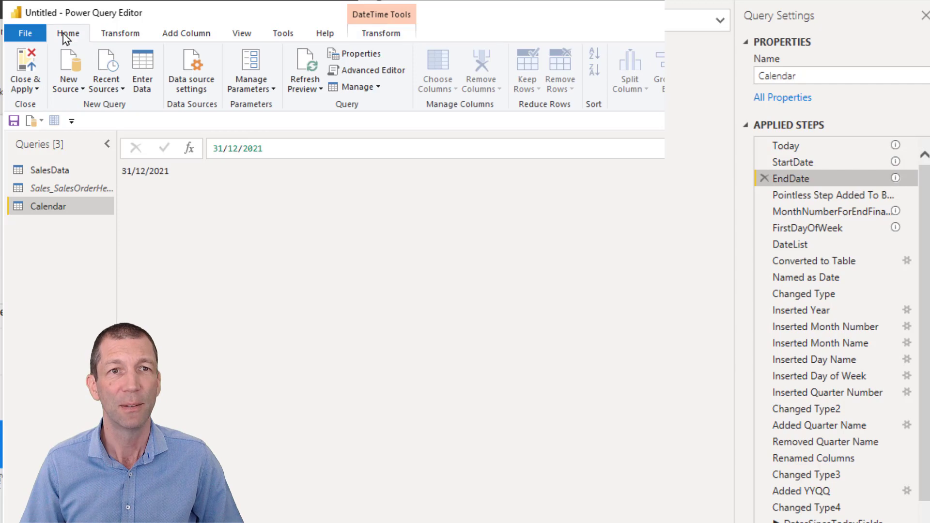
click(334, 69)
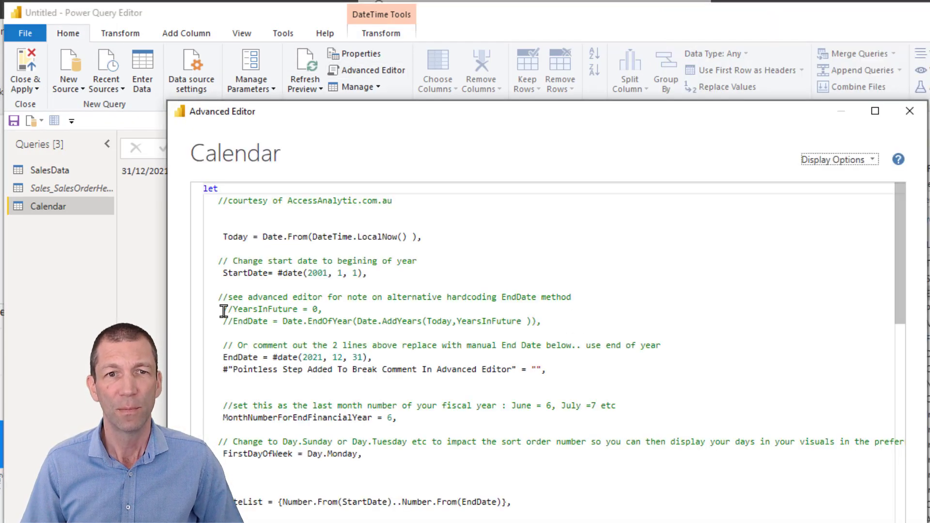
scroll(231, 350, down, 2)
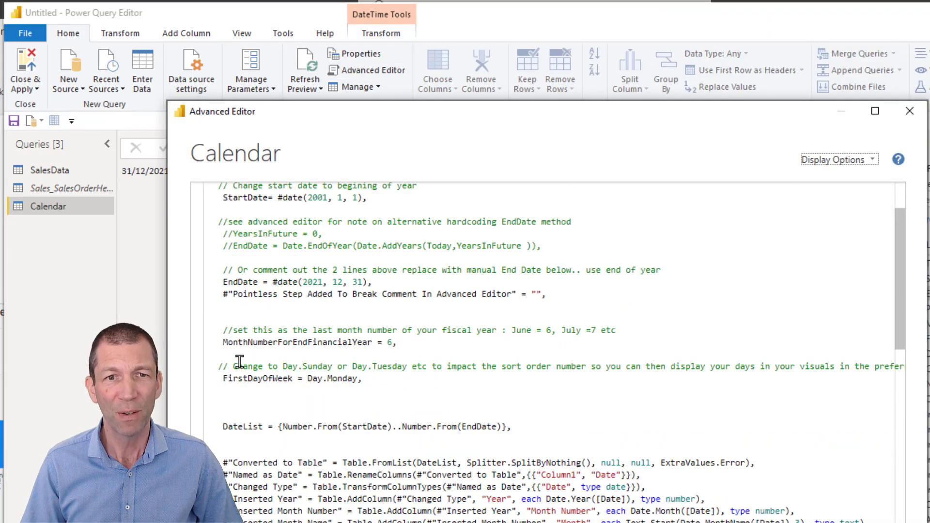
scroll(288, 348, down, 1)
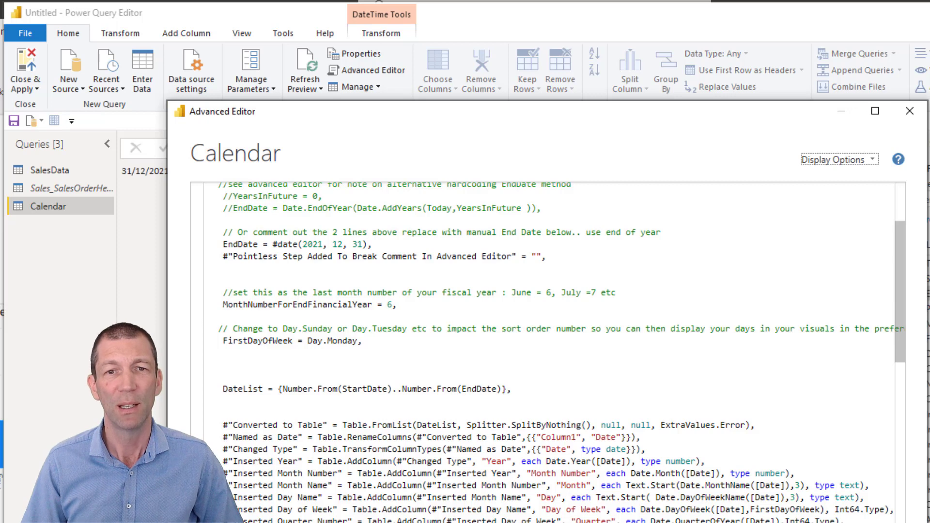
key(Escape)
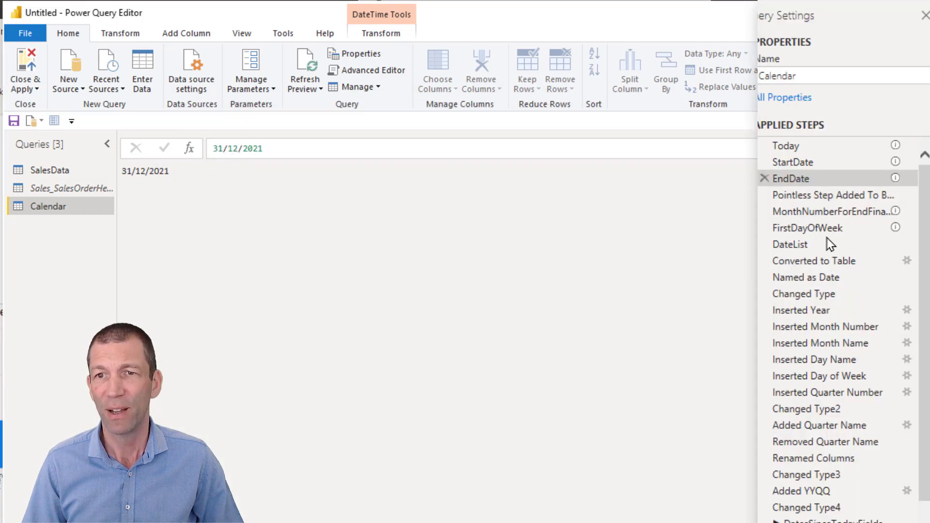
Step: Examine the Calendar query's MonthNumberForEndFinancialYear and FirstDayOfWeek steps and their notes
click(801, 213)
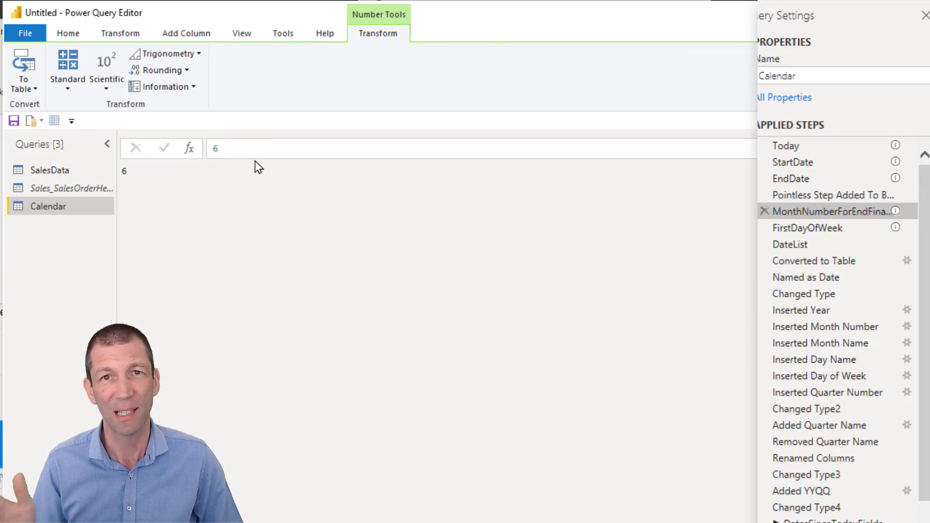
mouse_move(831, 235)
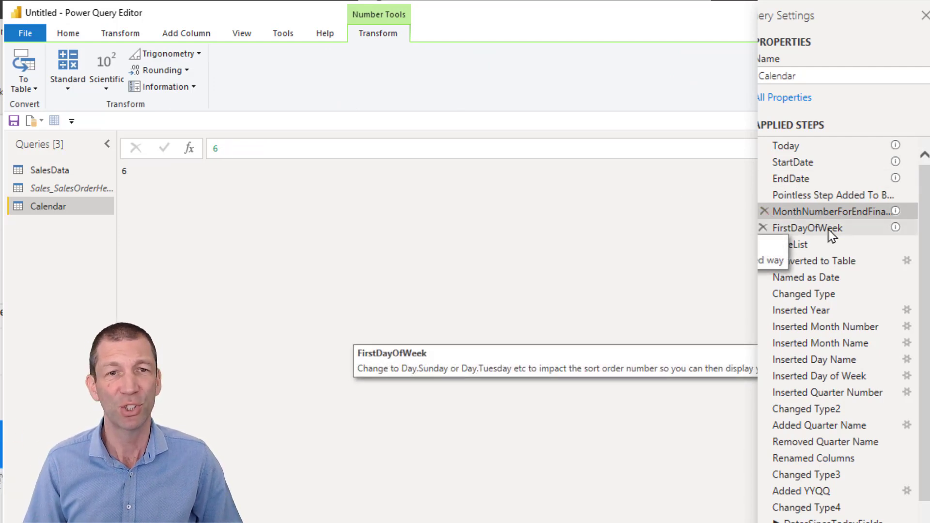
click(826, 228)
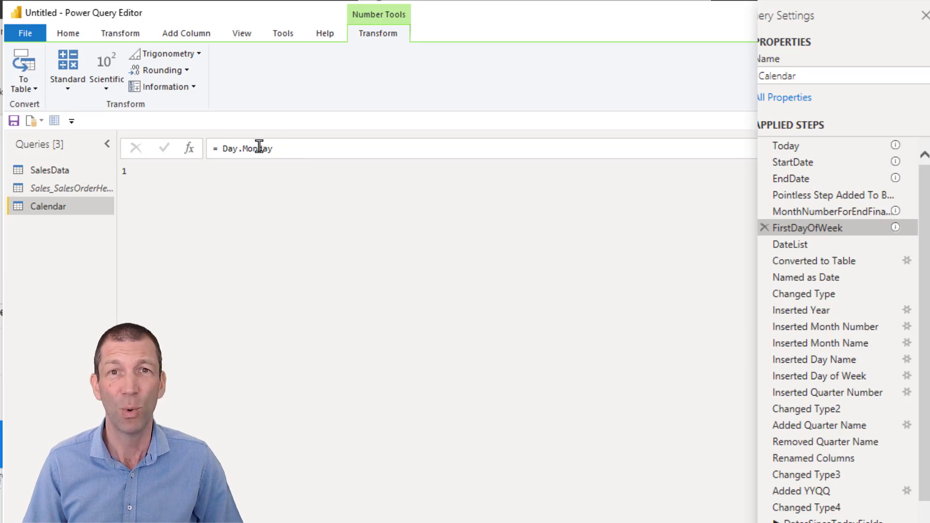
mouse_move(780, 226)
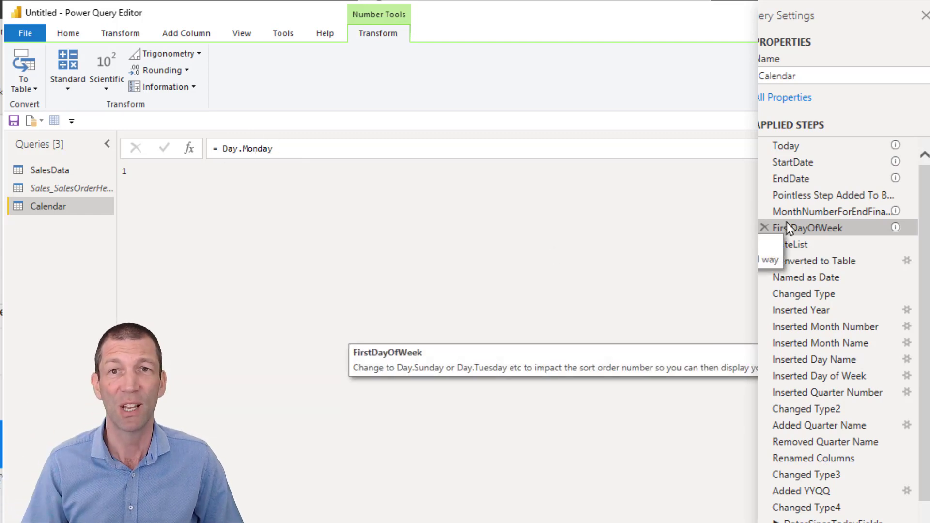
Step: Review how the Calendar query builds its Date column through the DateList, Converted to Table, Named as Date and Changed Type steps
click(806, 249)
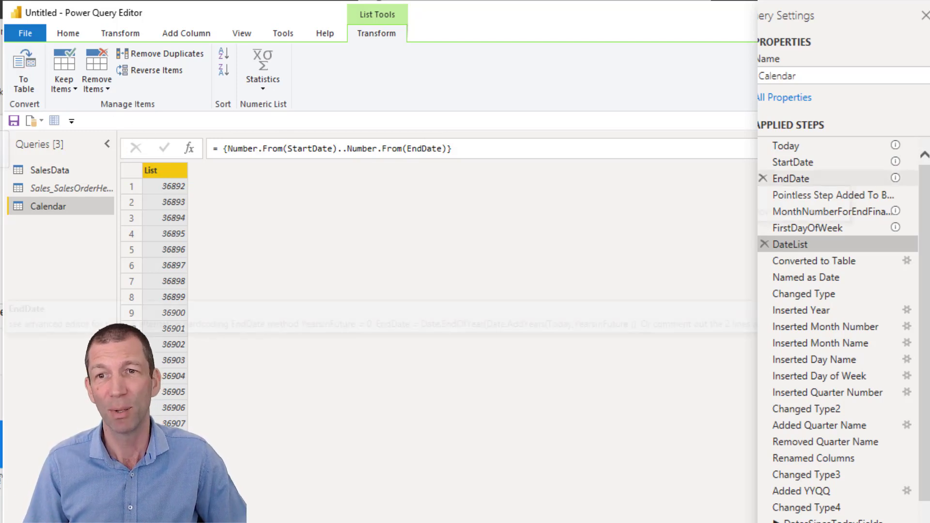
click(845, 264)
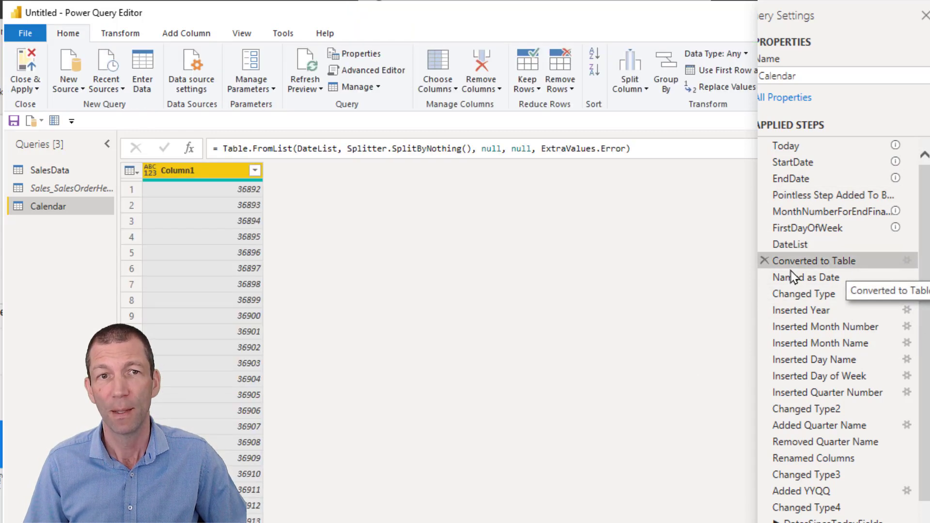
click(823, 280)
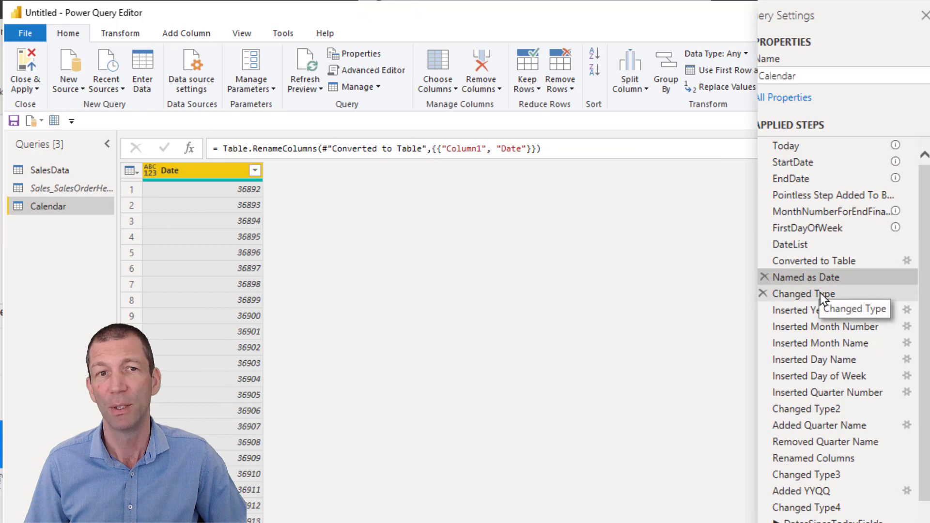
click(820, 294)
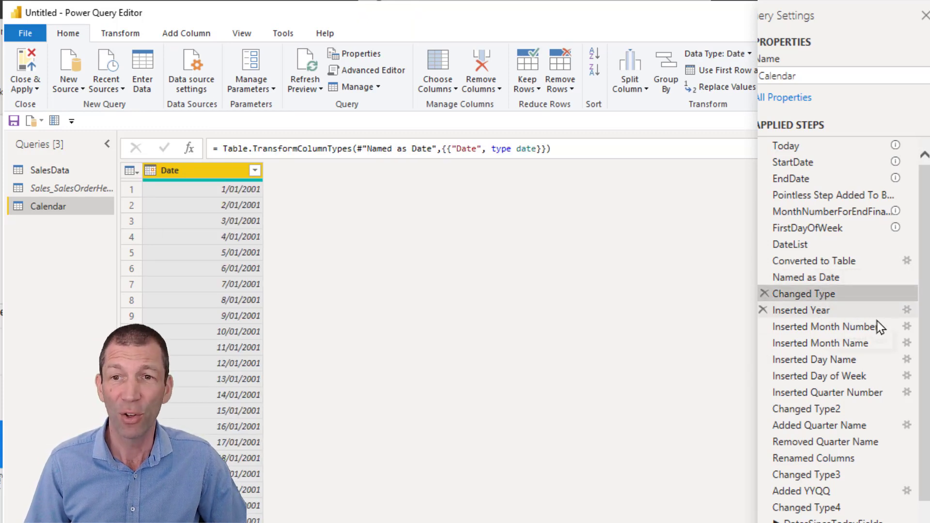
Step: Look through the year, month, quarter, week and day options for adding columns based on the Date column
click(189, 41)
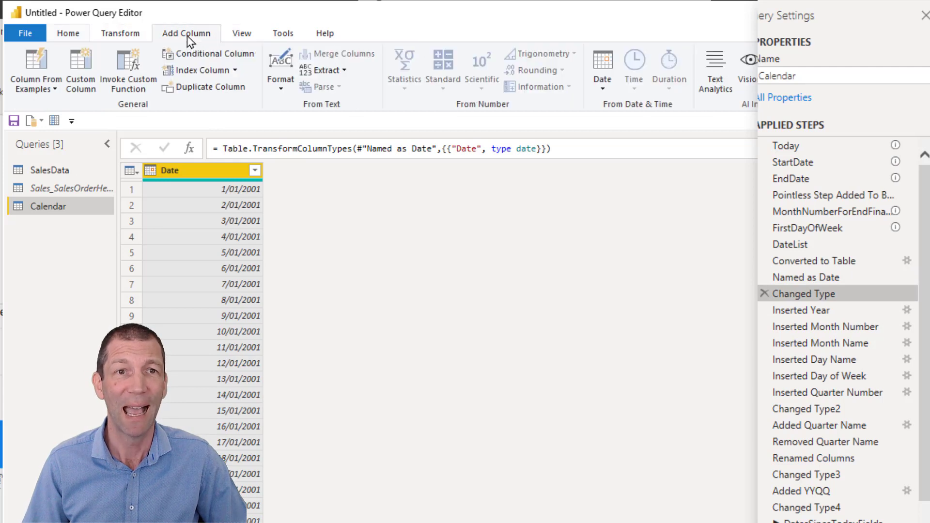
click(601, 85)
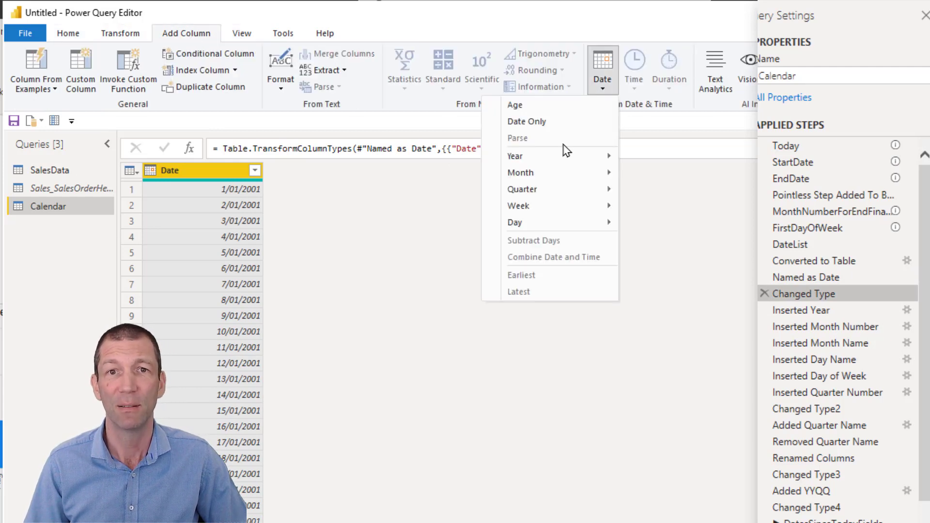
mouse_move(550, 162)
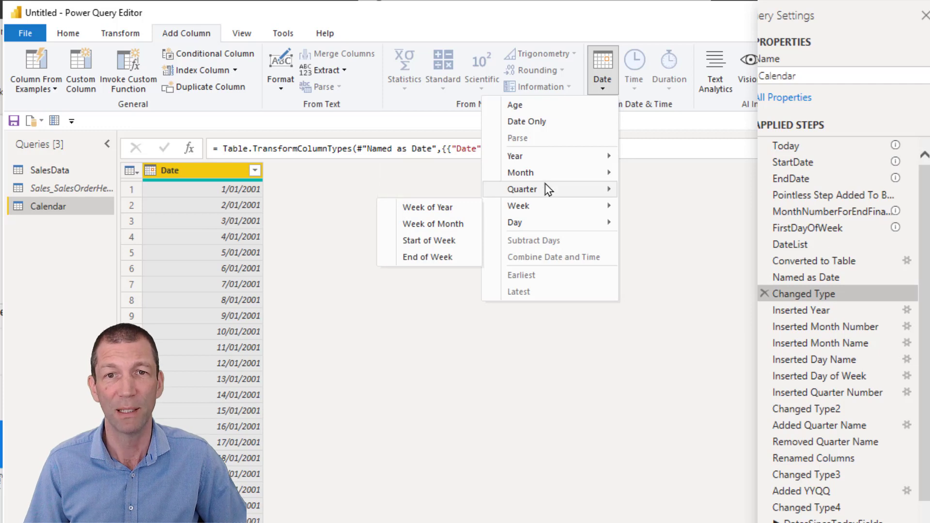
mouse_move(549, 236)
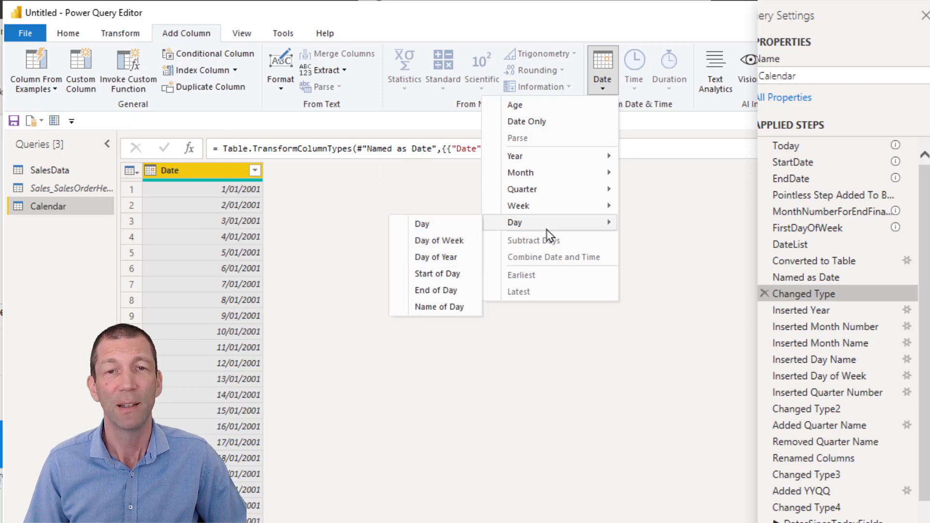
Step: Examine the DaysAgo and MonthsAgo steps in the Calendar query's DatesSinceTodayFields section
scroll(829, 479, down, 2)
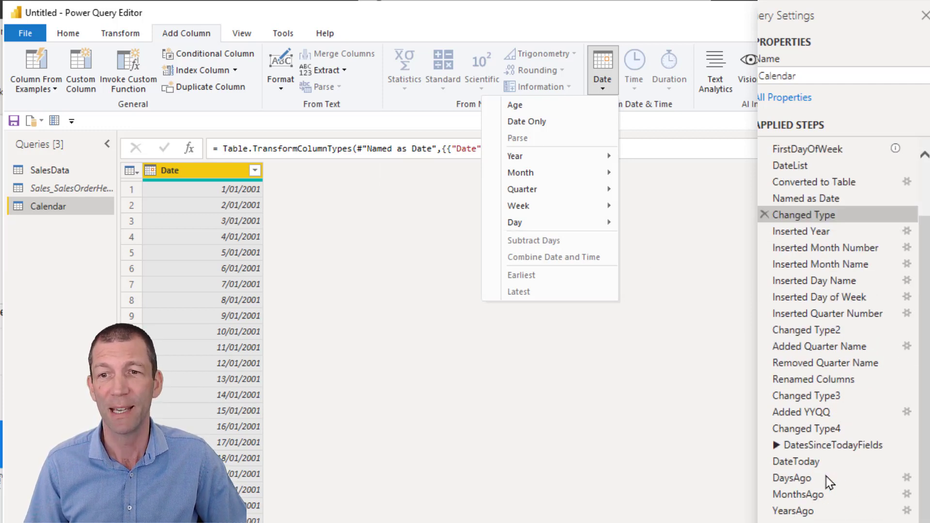
scroll(853, 482, down, 2)
click(812, 371)
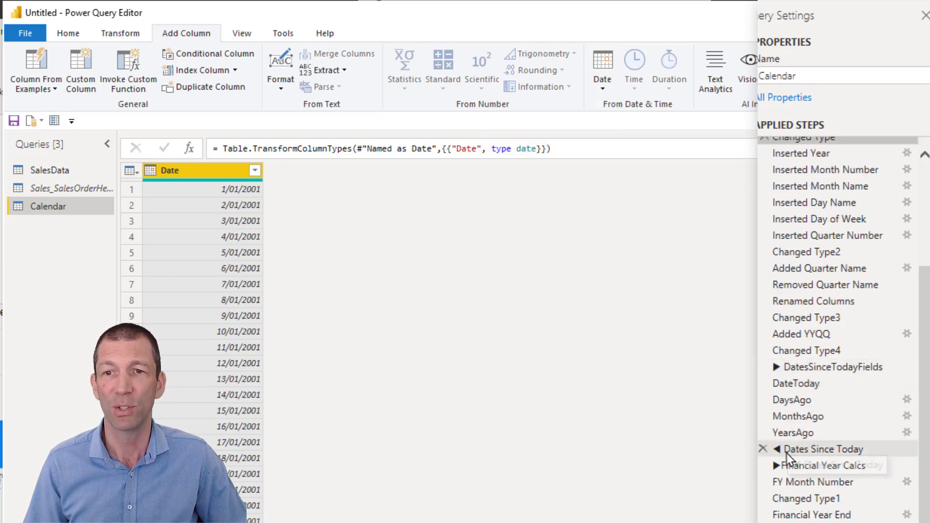
click(805, 401)
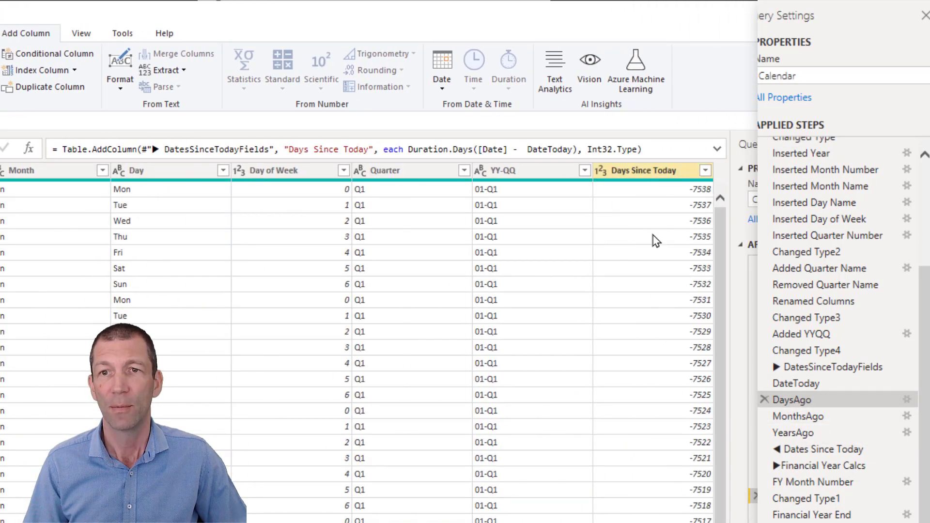
click(833, 415)
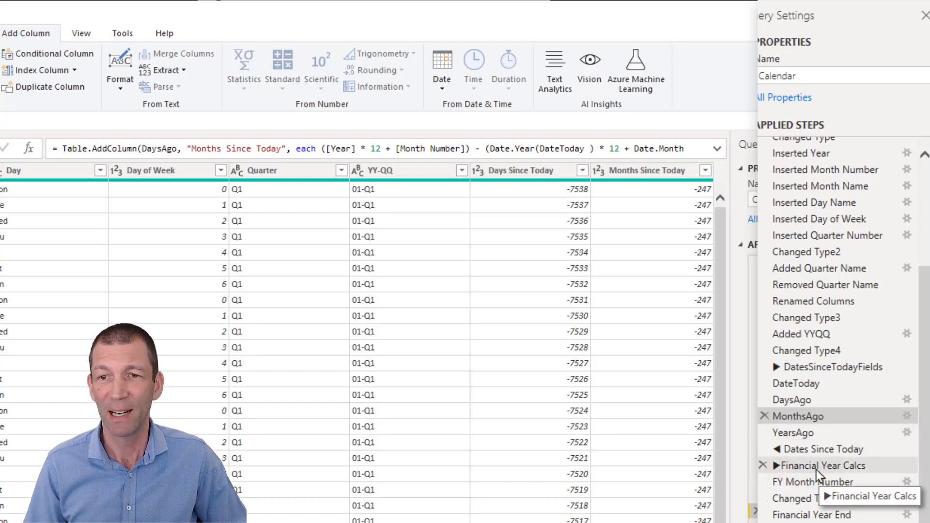
Step: Look over the Financial Year Calcs steps and revisit the MonthNumberForEndFinancialYear step that controls them
scroll(815, 518, down, 1)
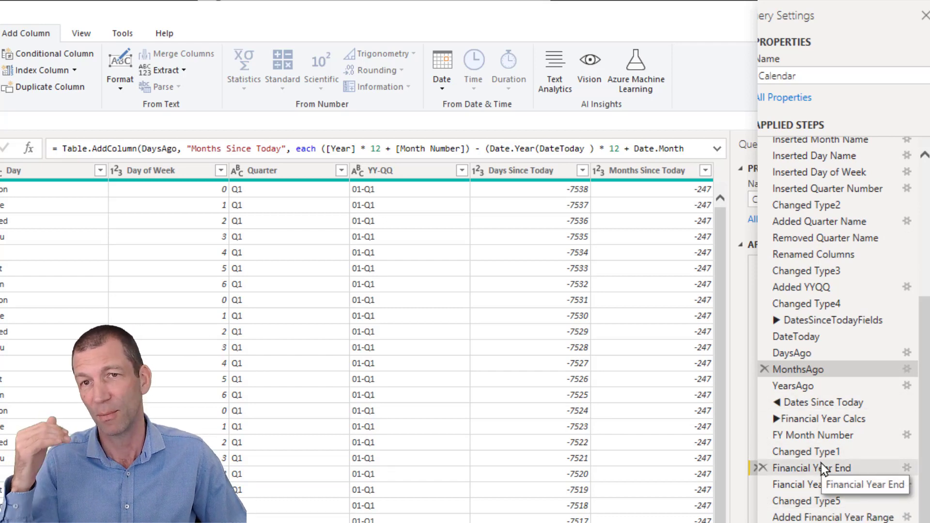
scroll(826, 211, up, 4)
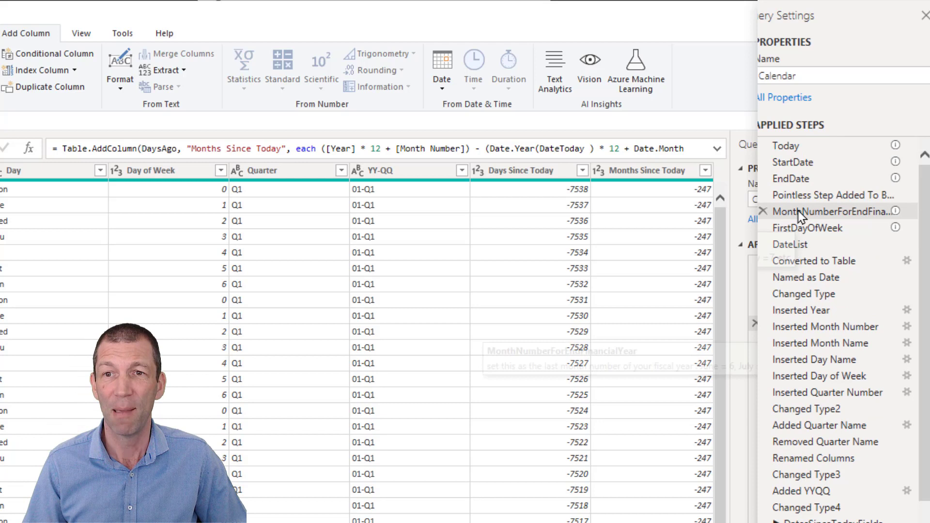
click(829, 211)
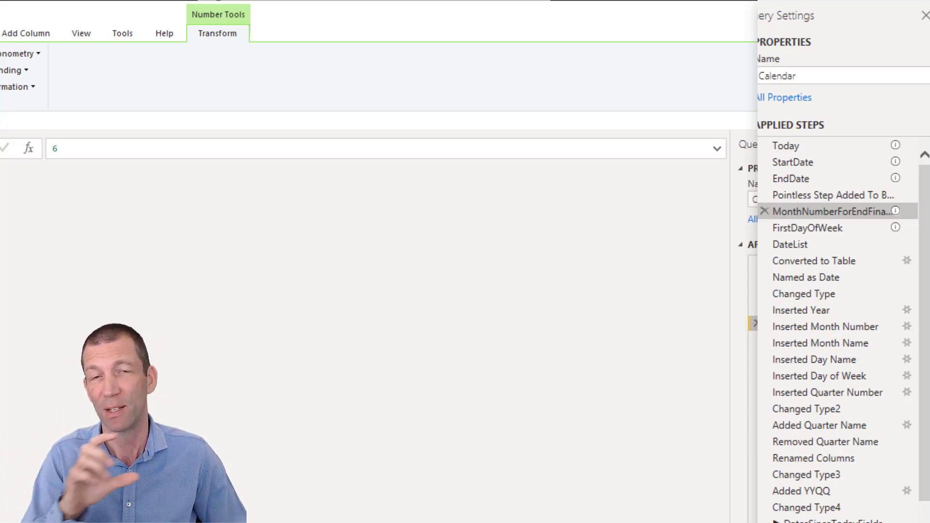
scroll(826, 510, down, 4)
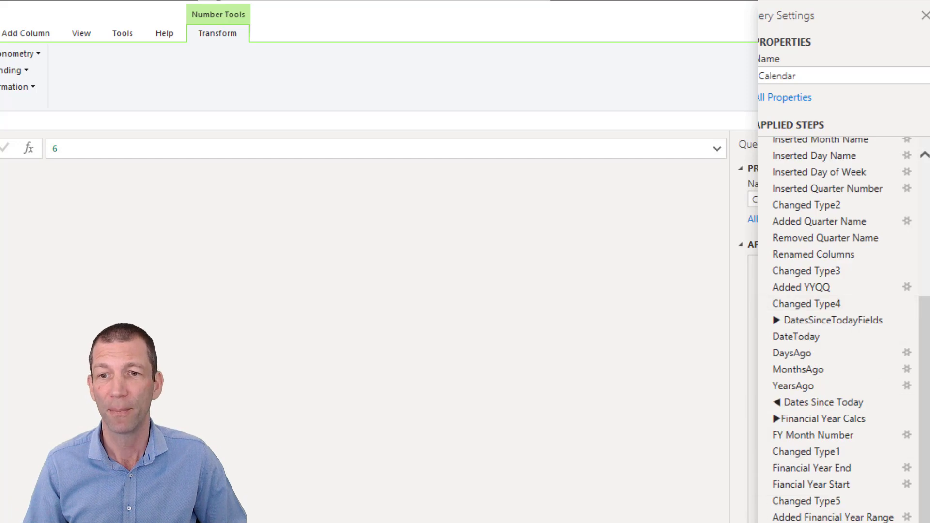
scroll(830, 176, up, 4)
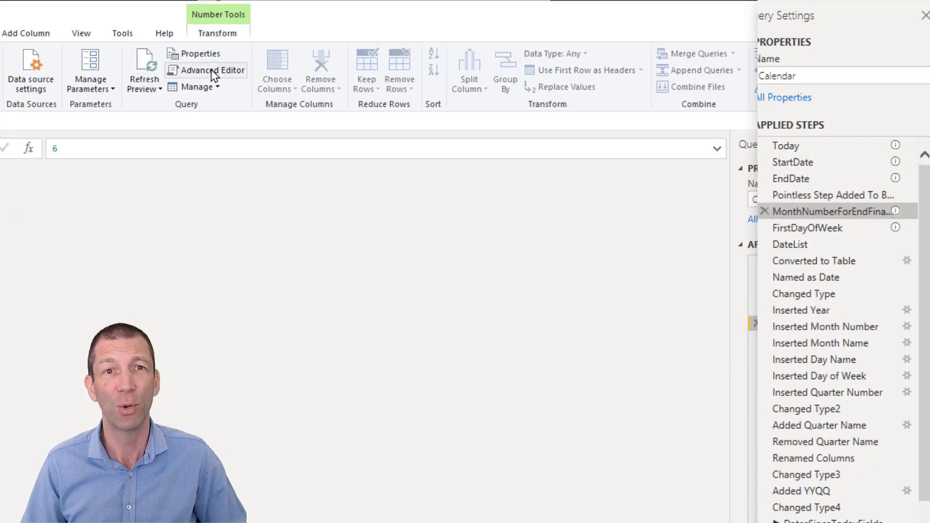
Step: View the Calendar code in the Advanced Editor, close it unchanged, and leave Power Query Editor without applying the pending changes
click(213, 71)
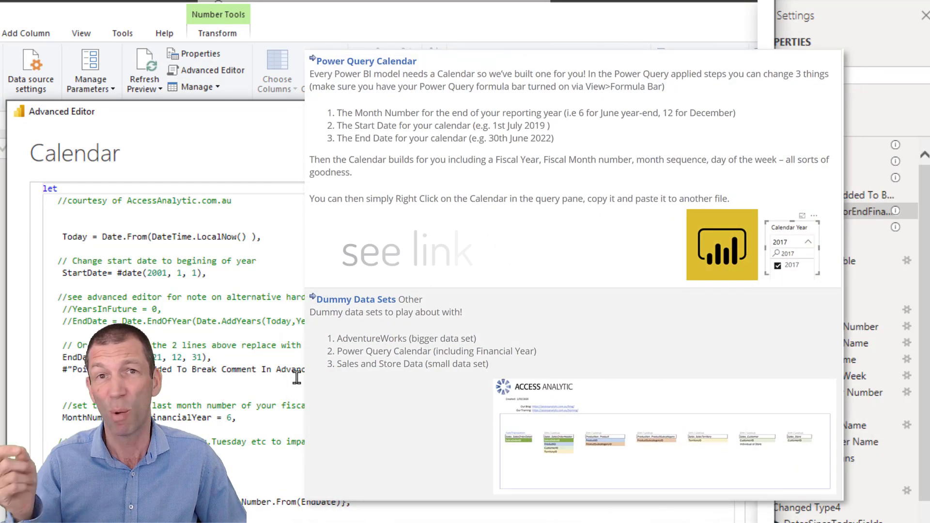
key(Escape)
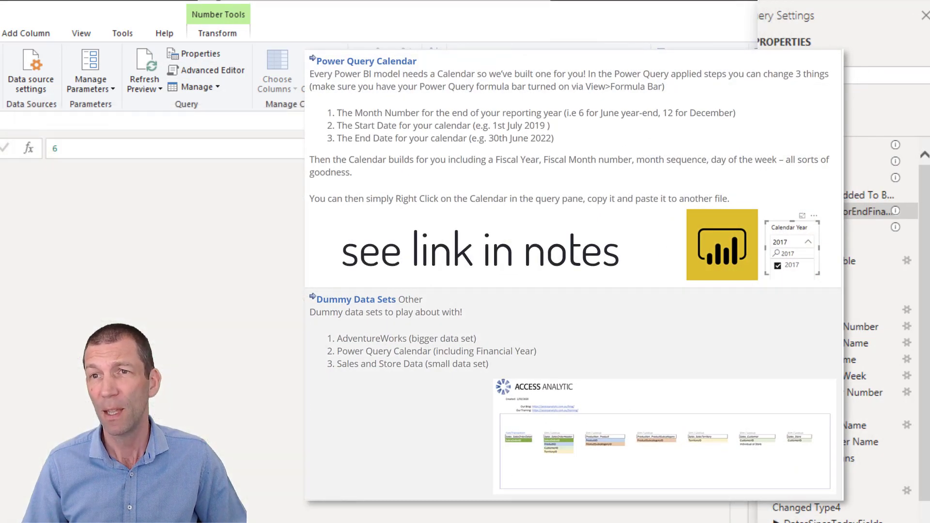
key(alt+F4)
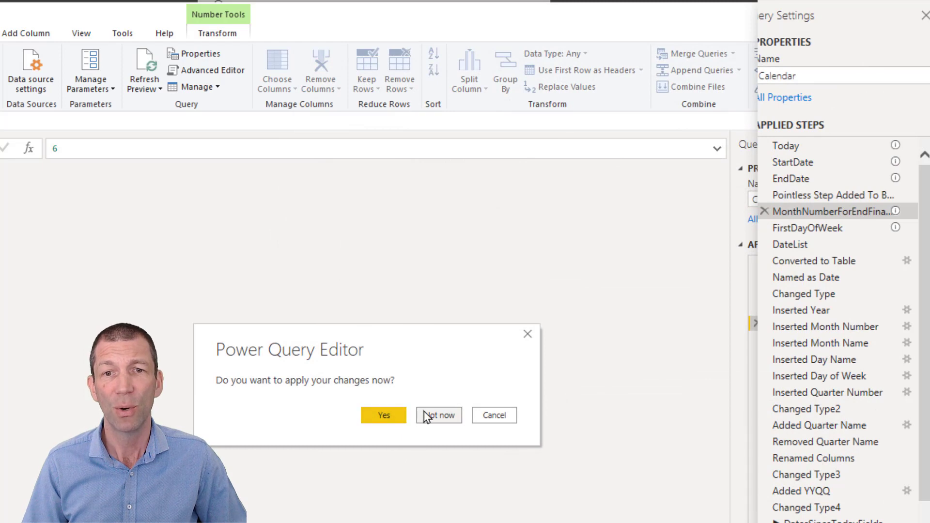
click(426, 416)
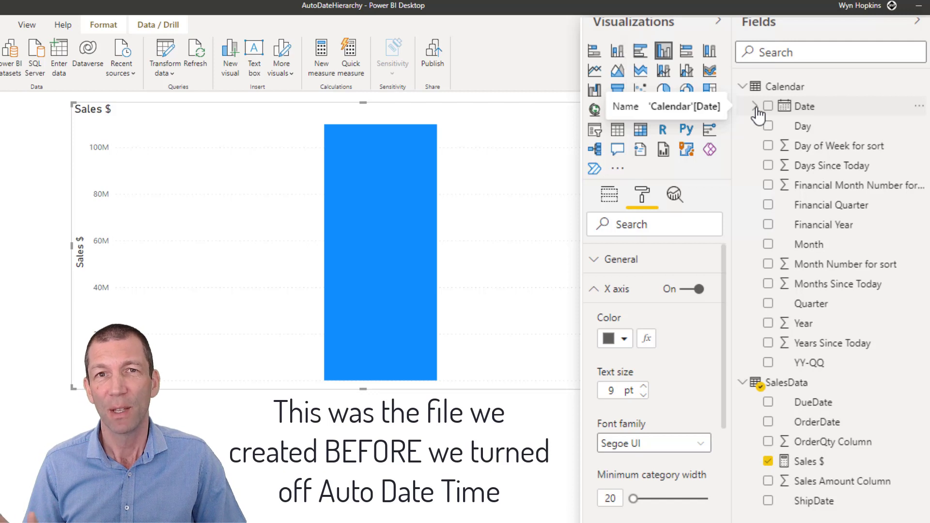
Step: Mark the Calendar table as a date table, using Date as its date column
right_click(823, 92)
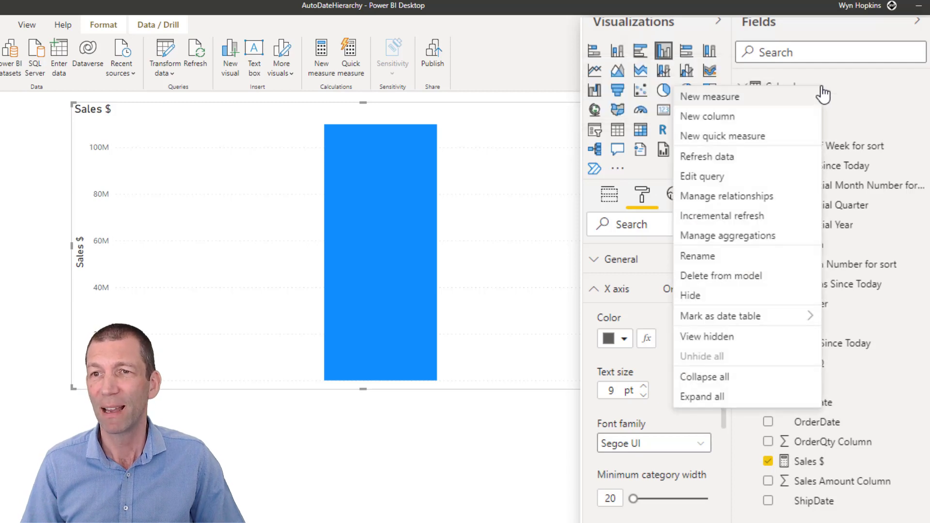
mouse_move(725, 317)
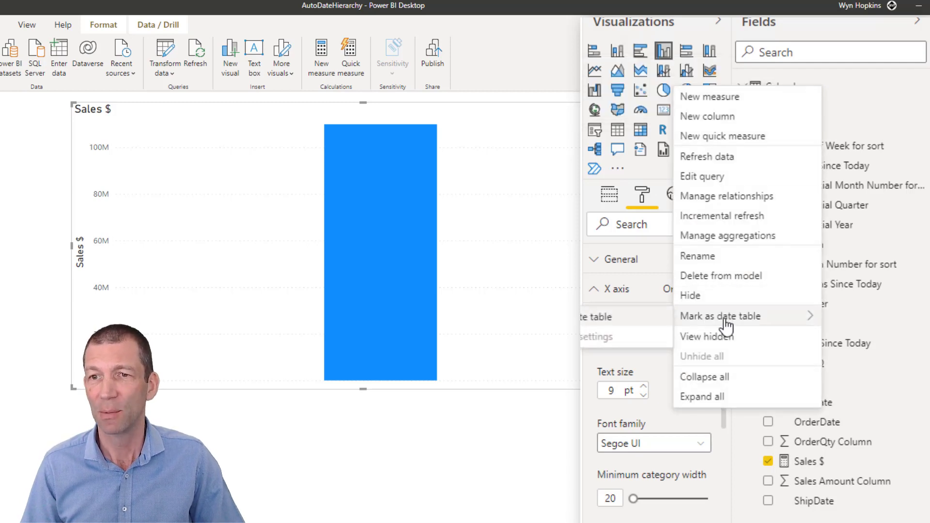
click(613, 322)
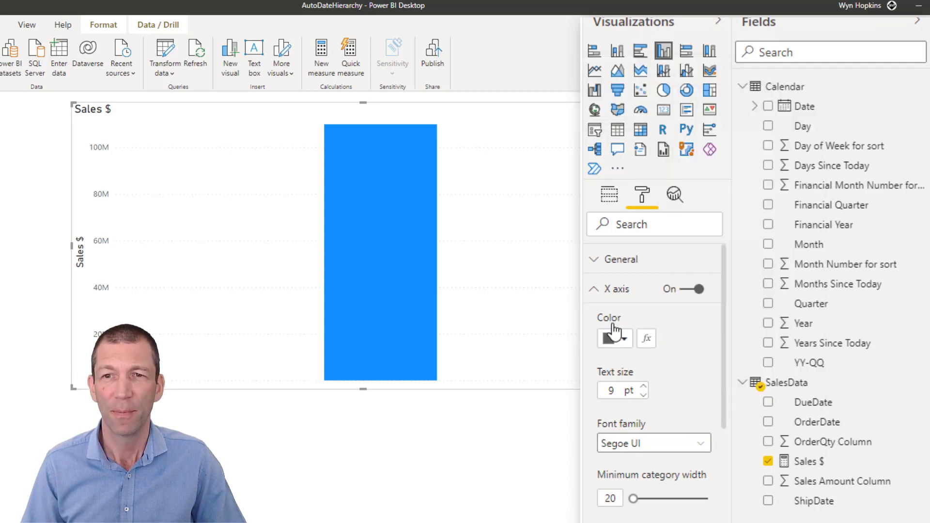
click(409, 299)
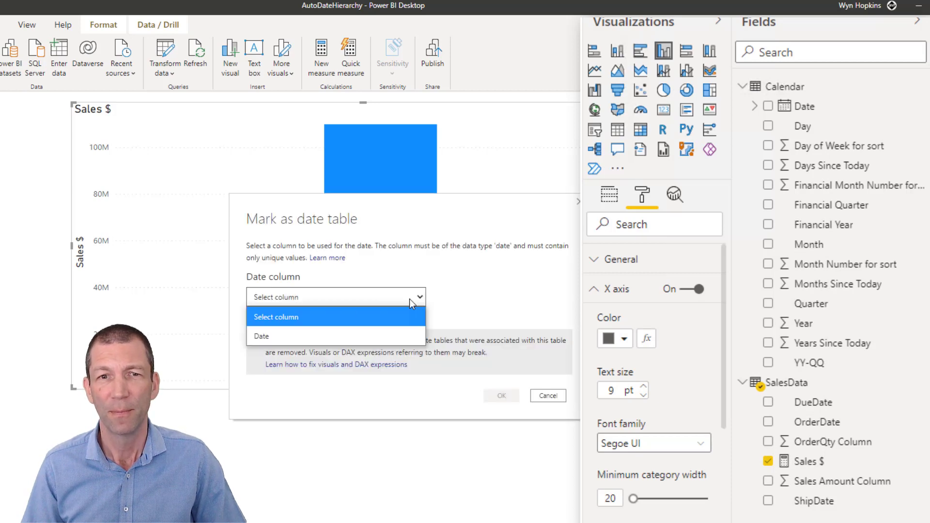
click(269, 334)
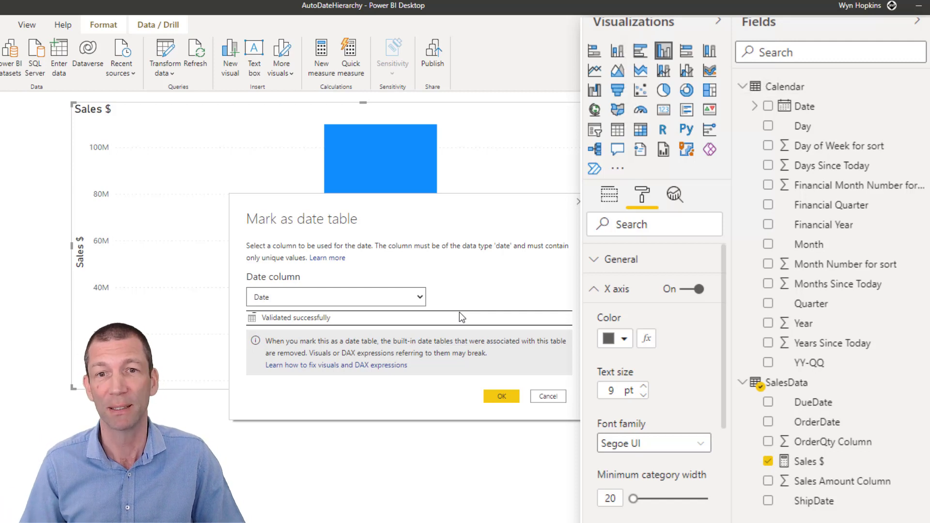
click(510, 396)
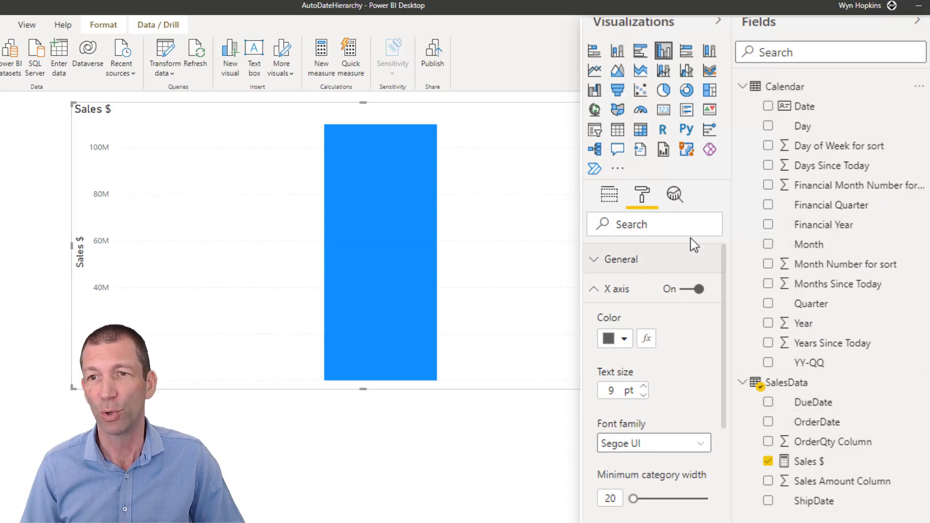
Step: Add the Calendar table's Day field to the Sales $ chart and sort the Day column by Day of Week for sort
click(768, 127)
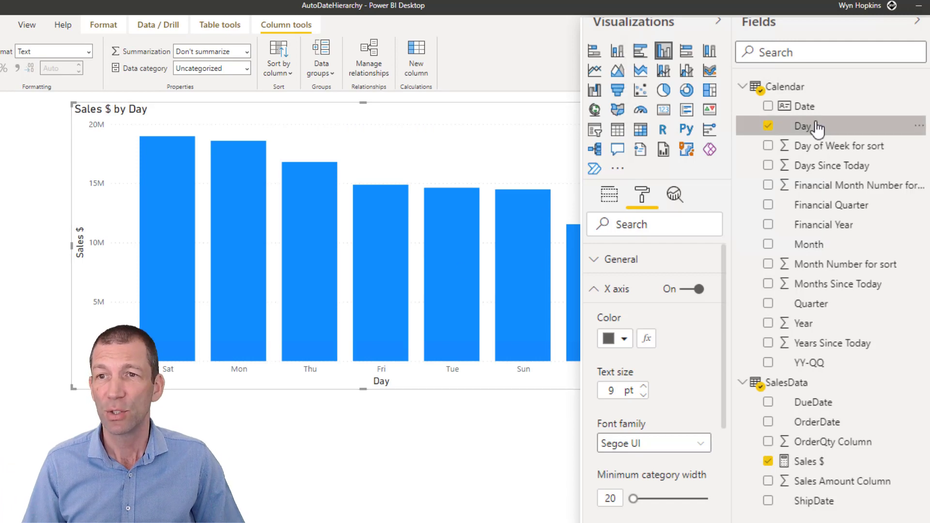
click(275, 71)
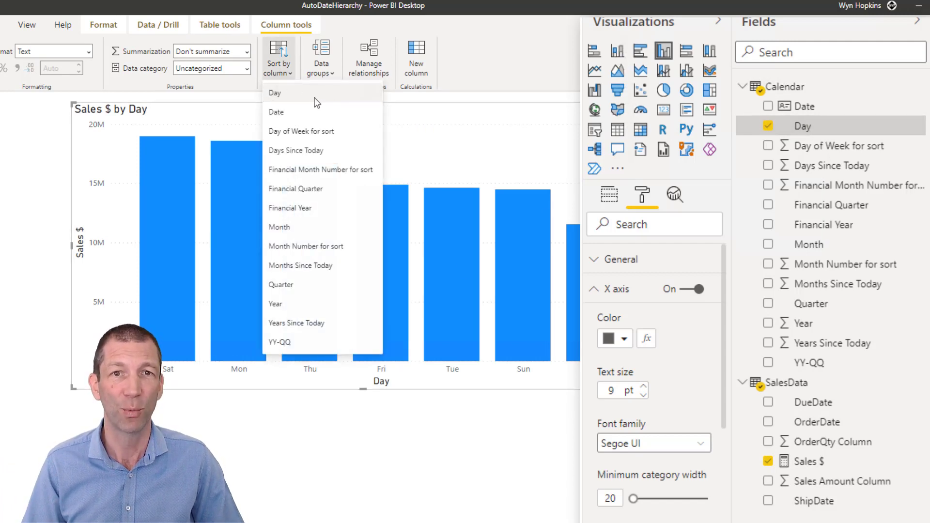
click(319, 135)
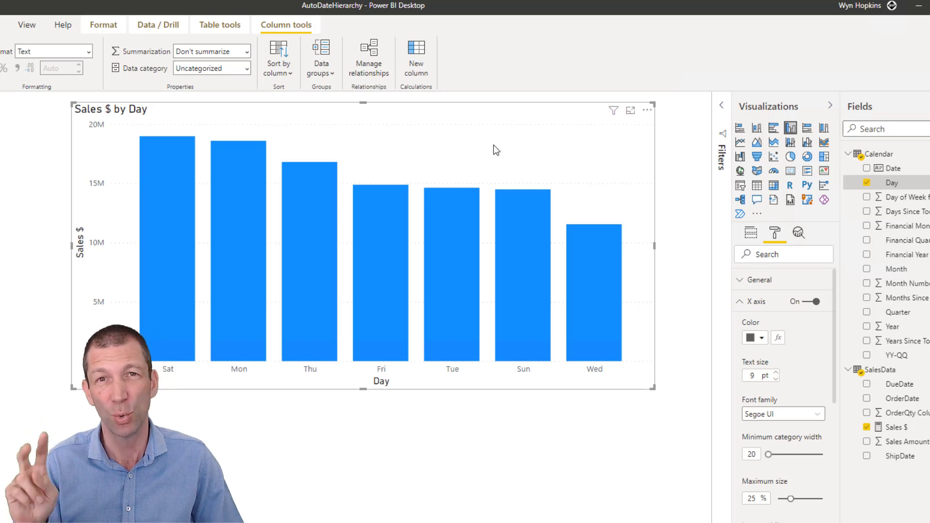
Step: Sort the Sales $ by Day chart by Day in ascending order
click(647, 111)
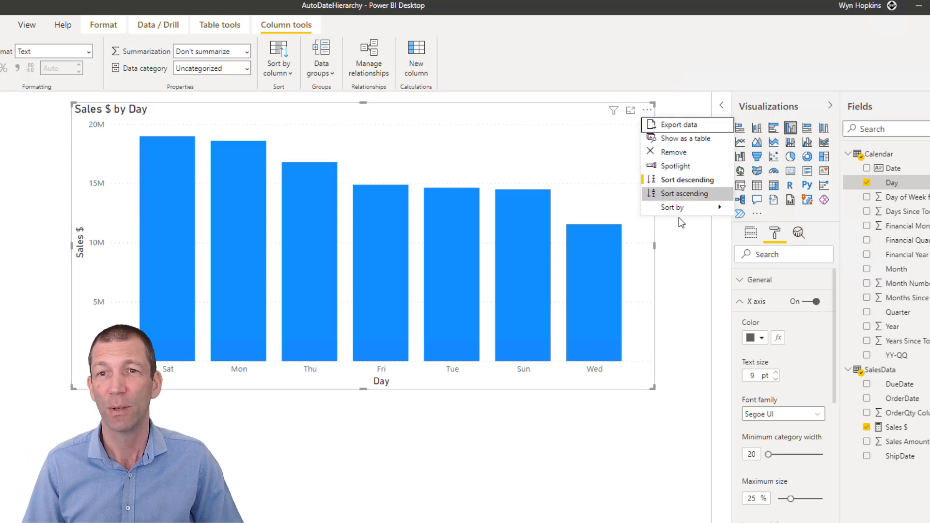
mouse_move(679, 214)
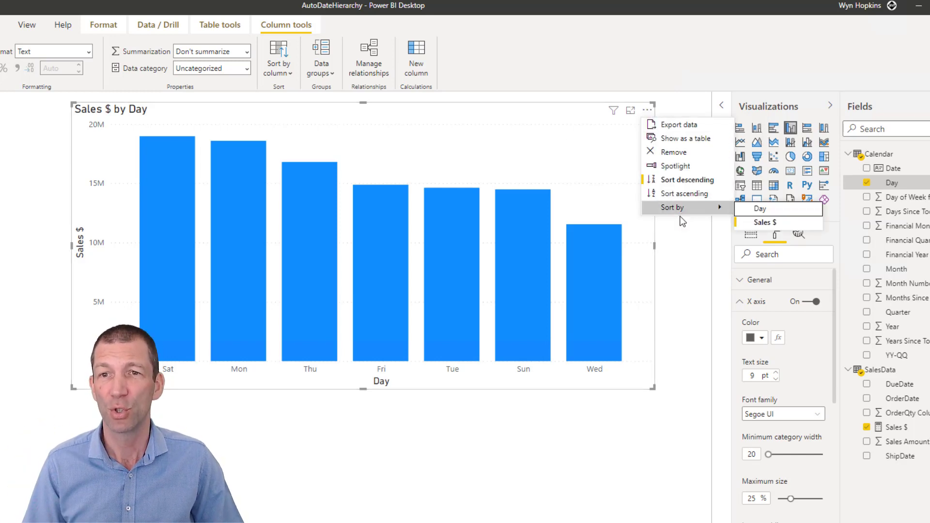
click(762, 209)
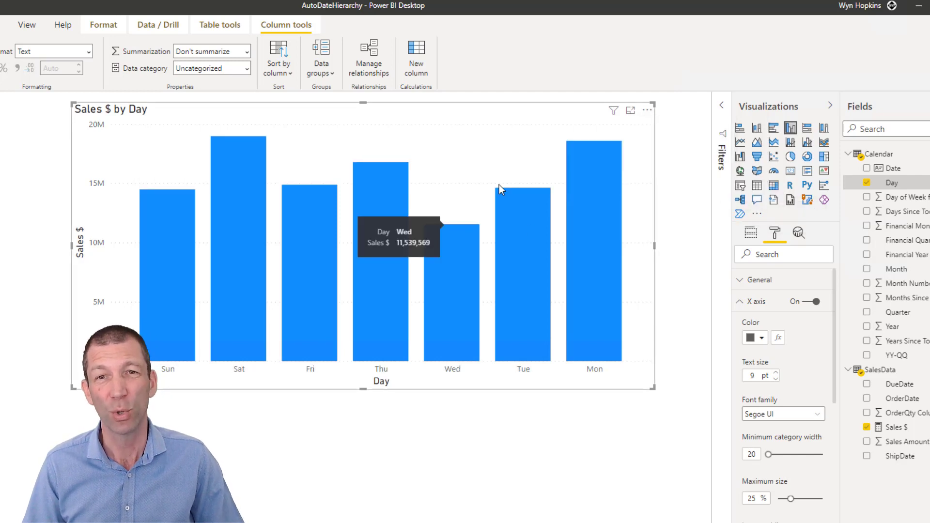
click(647, 110)
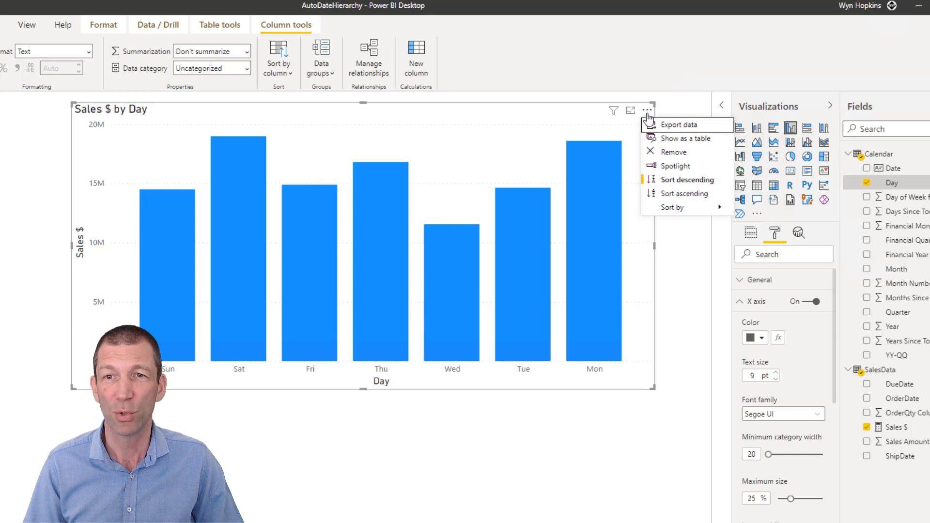
click(683, 198)
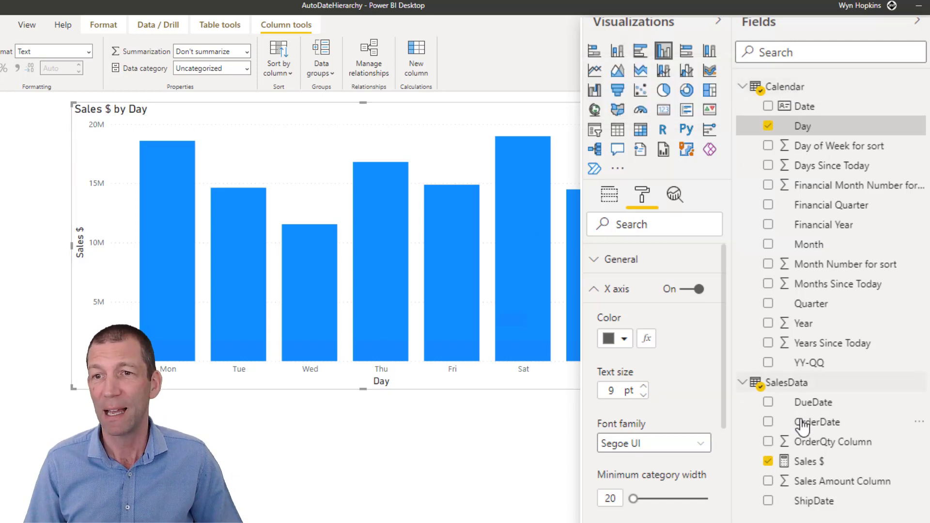
Step: Create a measure in the SalesData table named Sales YTD, starting its formula as TOTALYTD with [Sales $] as the expression
right_click(810, 383)
key(Escape)
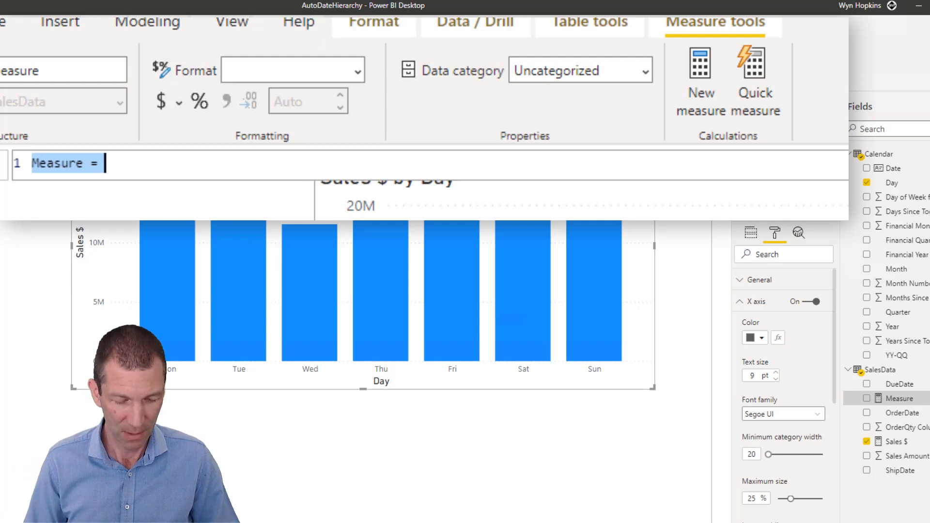
text(Sales YTD)
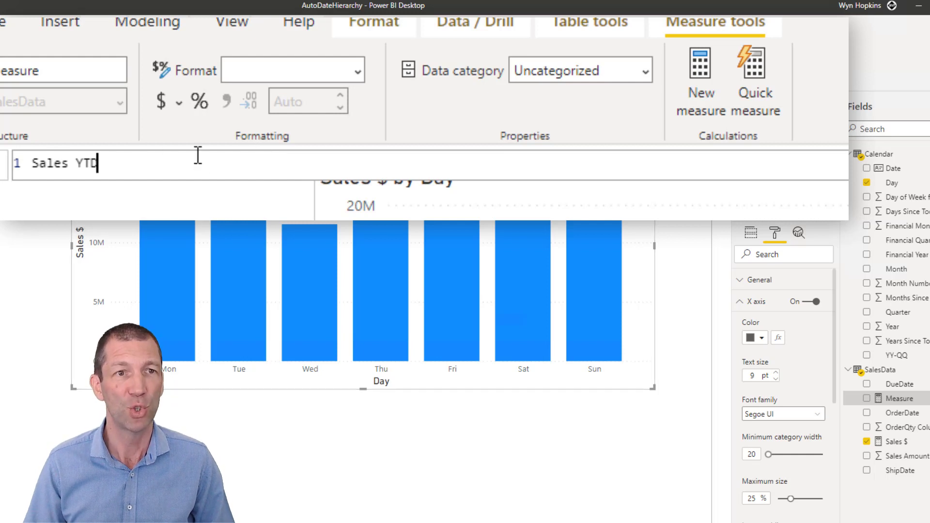
scroll(196, 172, up, 3)
scroll(196, 175, up, 2)
text(= )
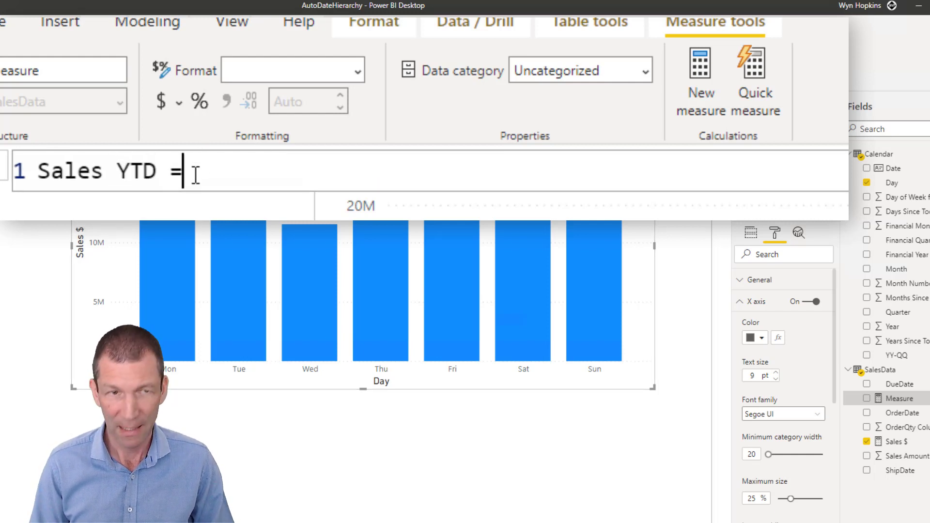
text(TOTAL)
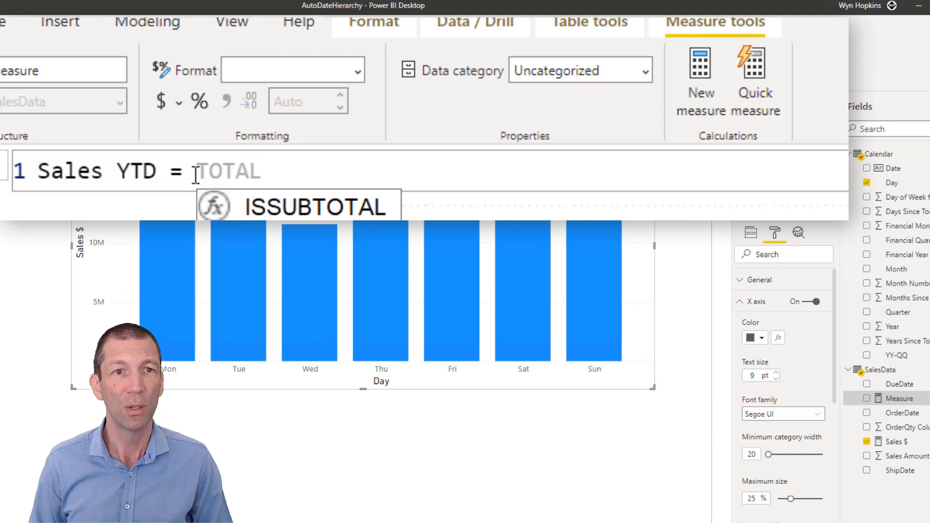
text(YTD()
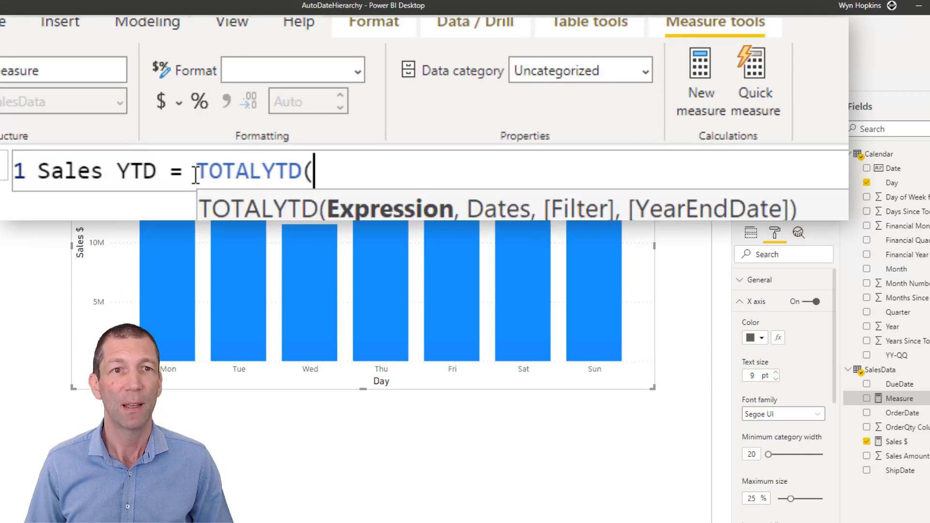
text( [Sales $])
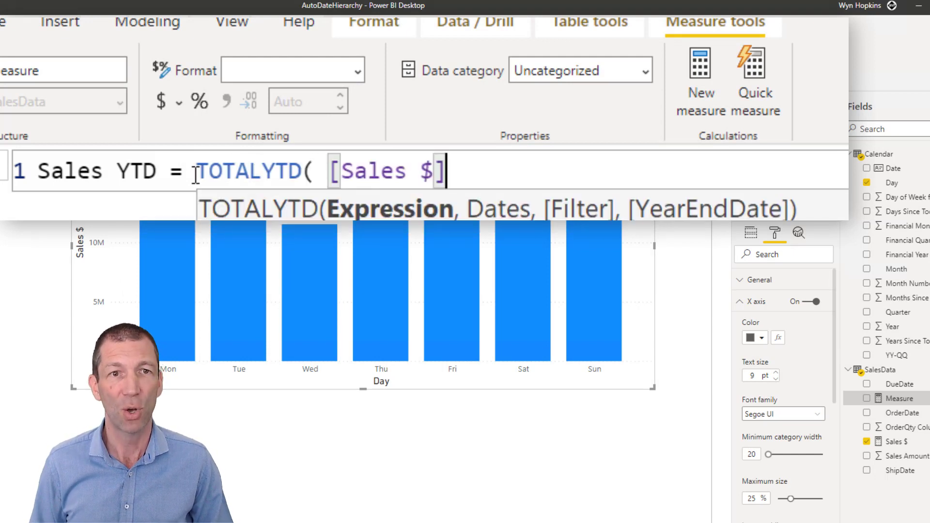
text(,)
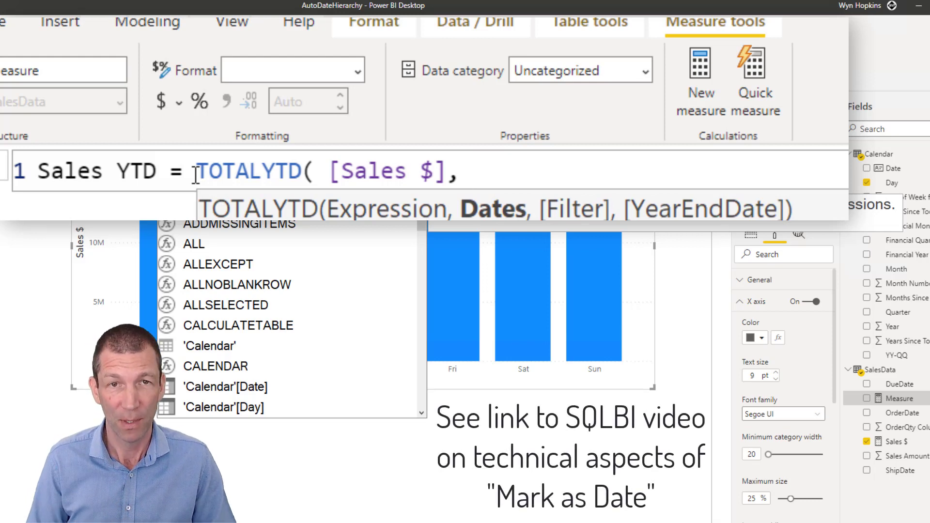
Step: Supply 'Calendar'[Date] as the dates argument of the TOTALYTD formula and close the bracket
text(caln)
key(BackSpace)
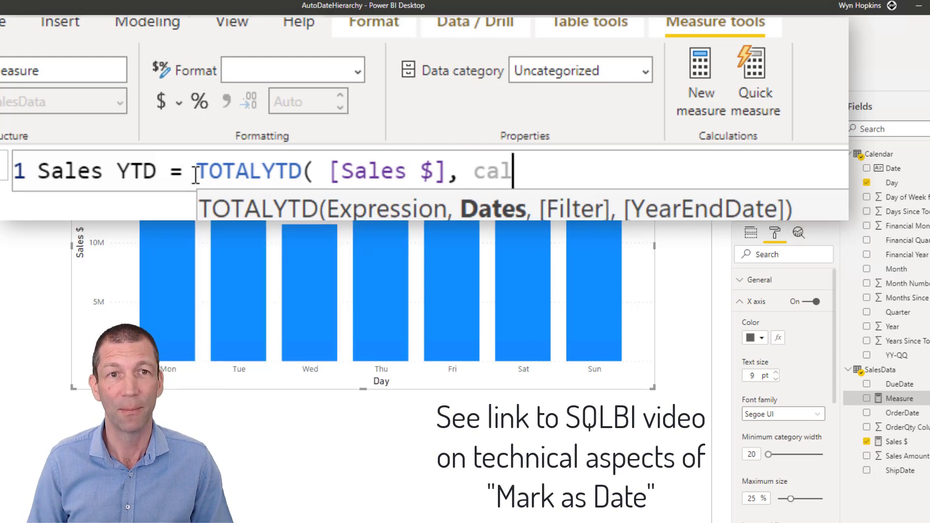
key(Down)
key(Down)
key(Tab)
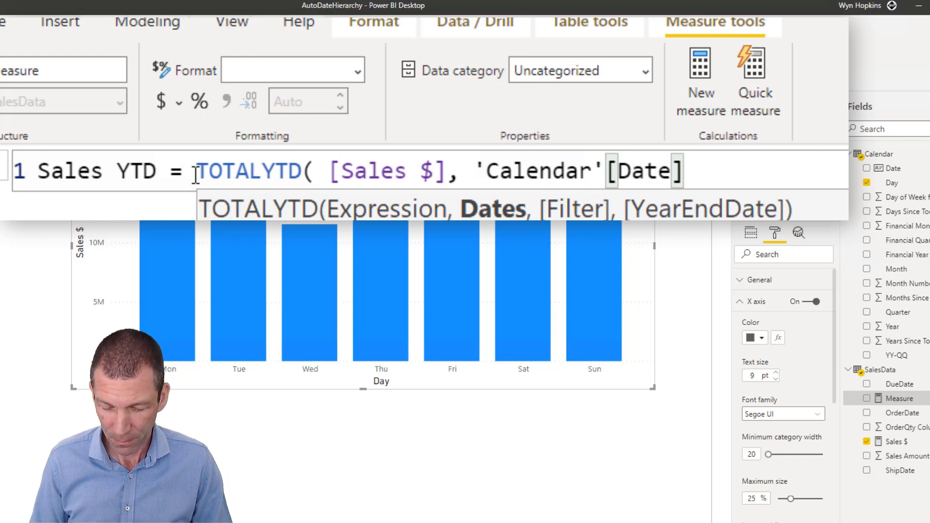
text(,)
key(BackSpace)
text())
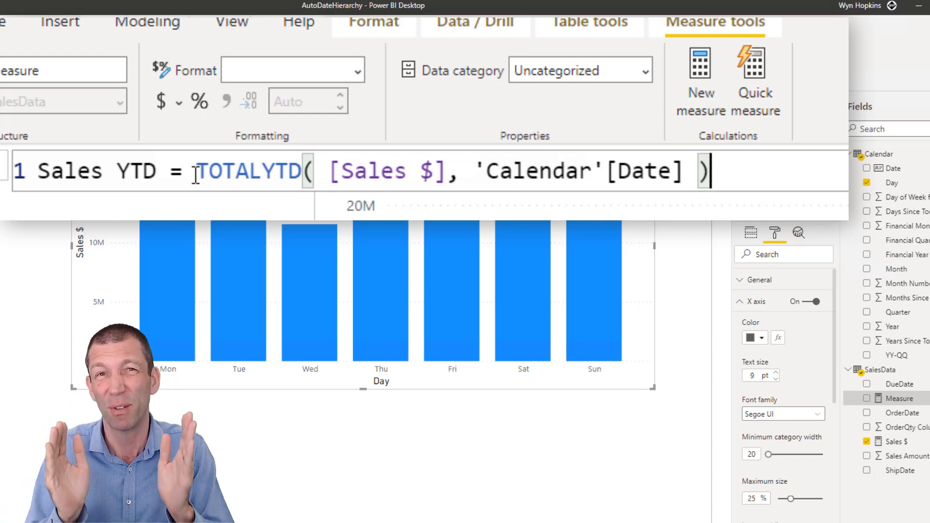
Step: Add "30/06" as the year-end date in the Sales YTD formula and commit the measure
key(BackSpace)
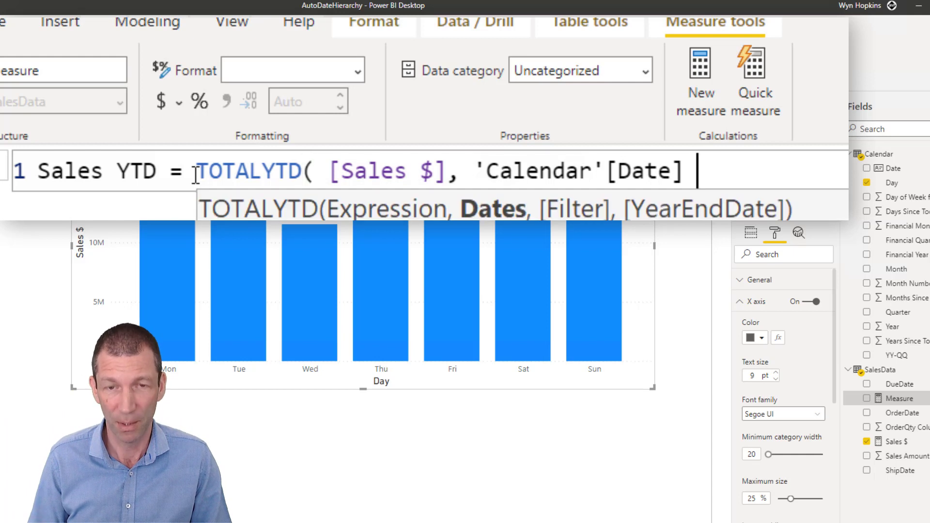
text(,"3)
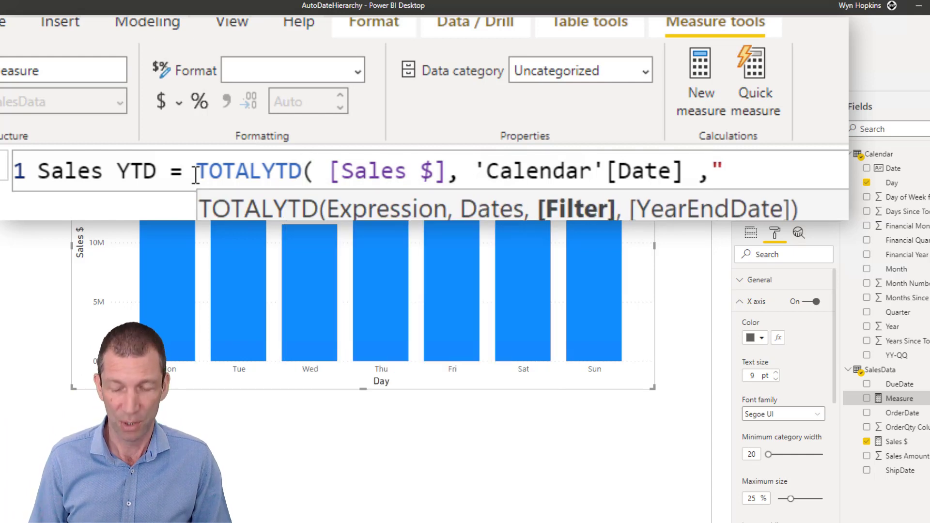
text(0/06)
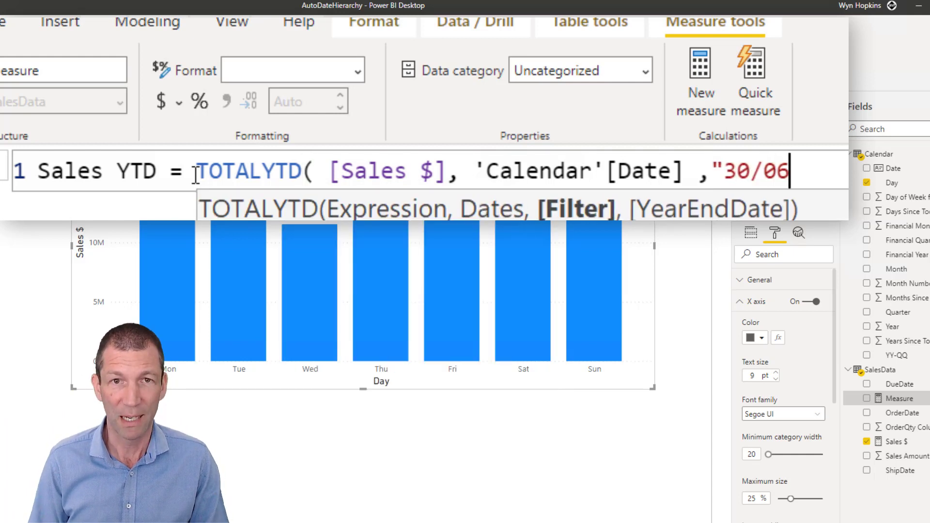
text(" ))
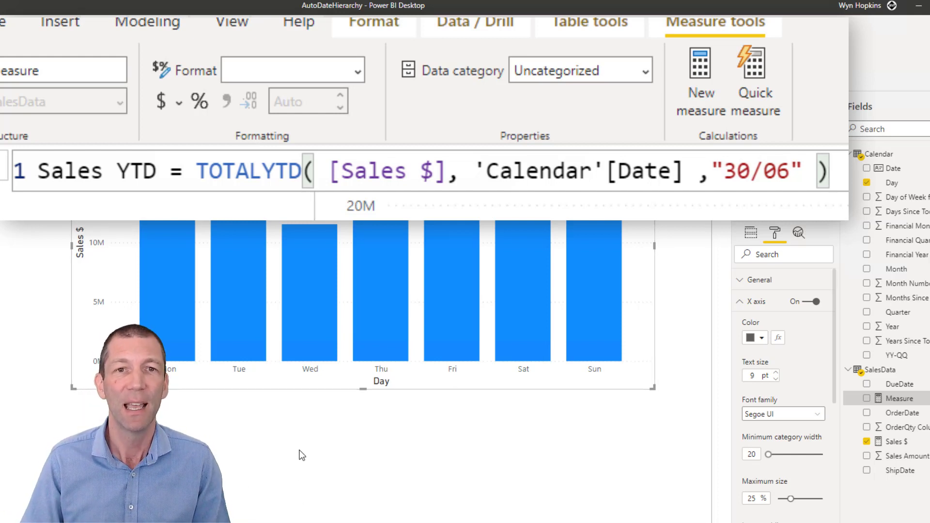
key(Return)
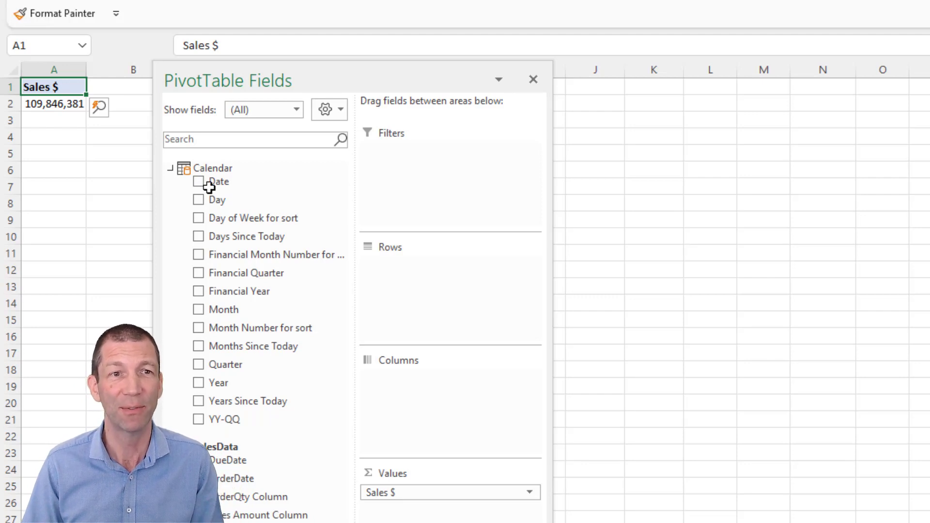
Step: In the Excel PivotTable of Sales $, put the Calendar table's Year in Rows and Day in Columns, moving the field list clear of the data
click(170, 169)
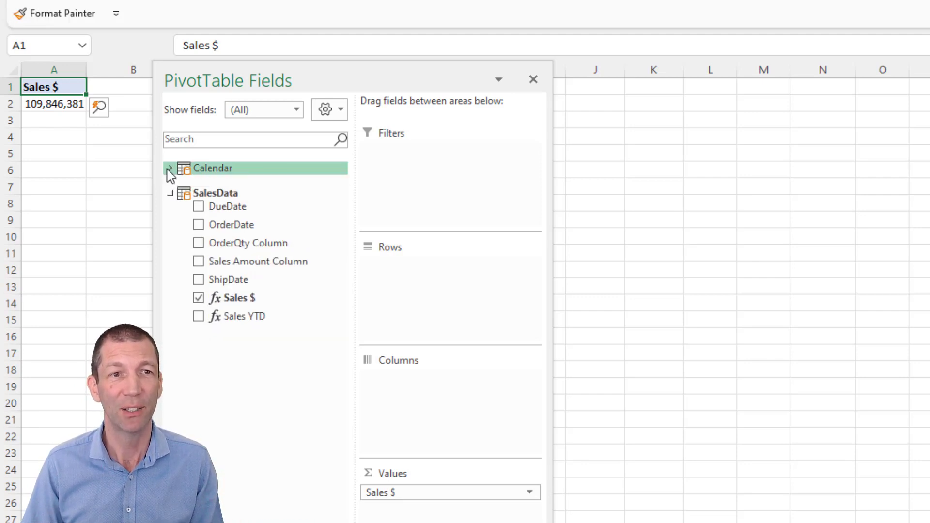
click(170, 169)
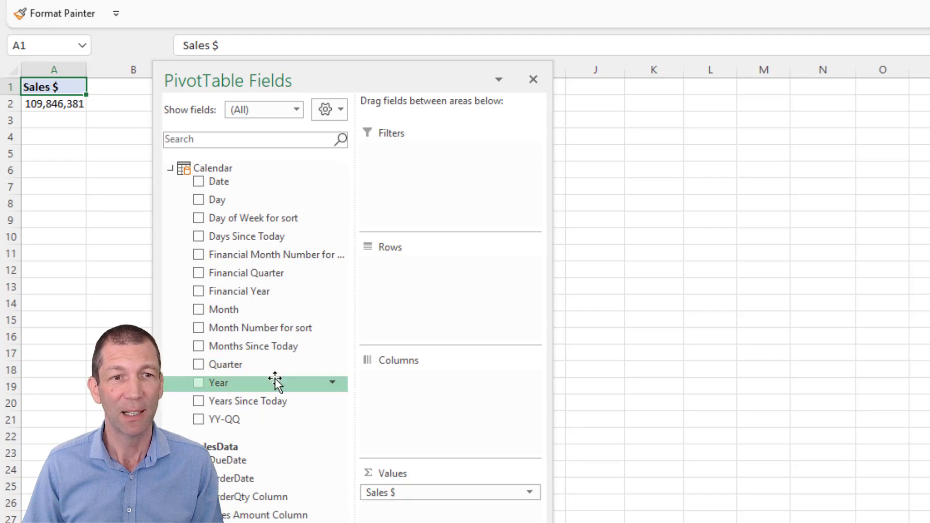
drag(243, 385, 401, 247)
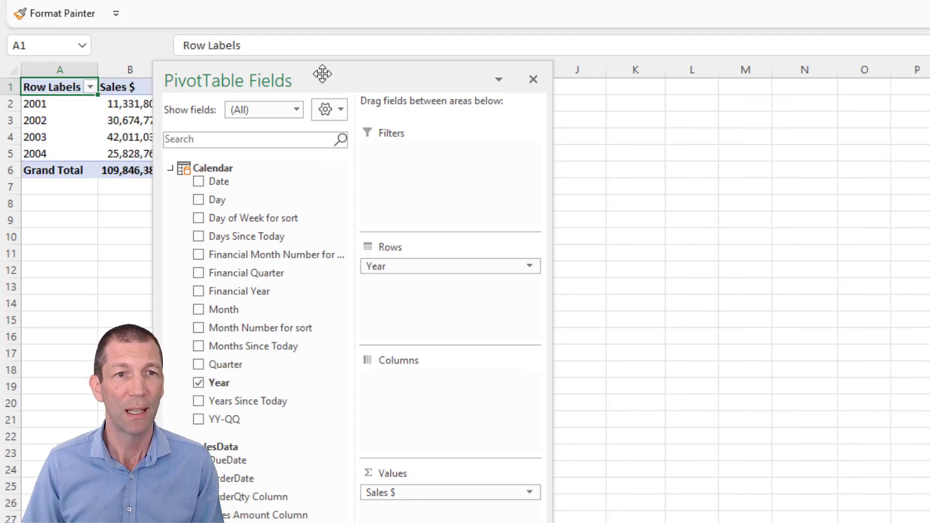
drag(322, 74, 409, 137)
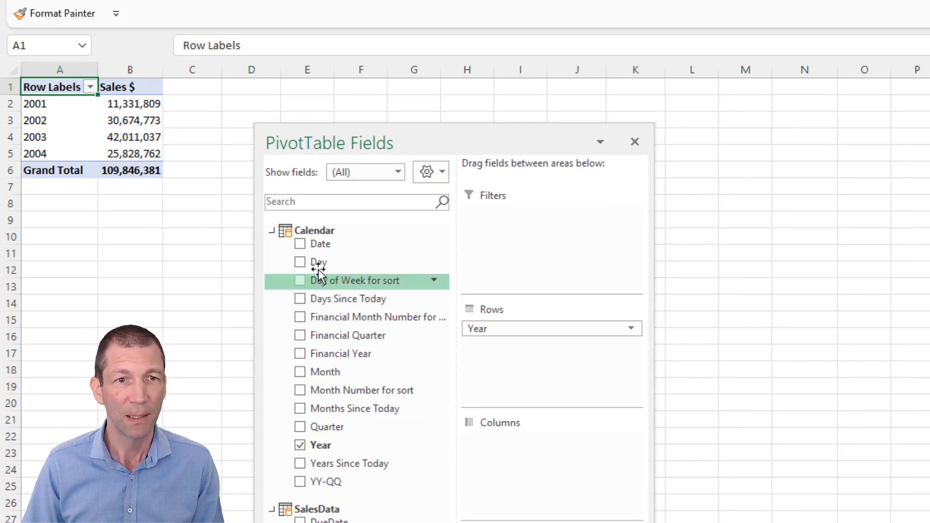
drag(317, 262, 533, 455)
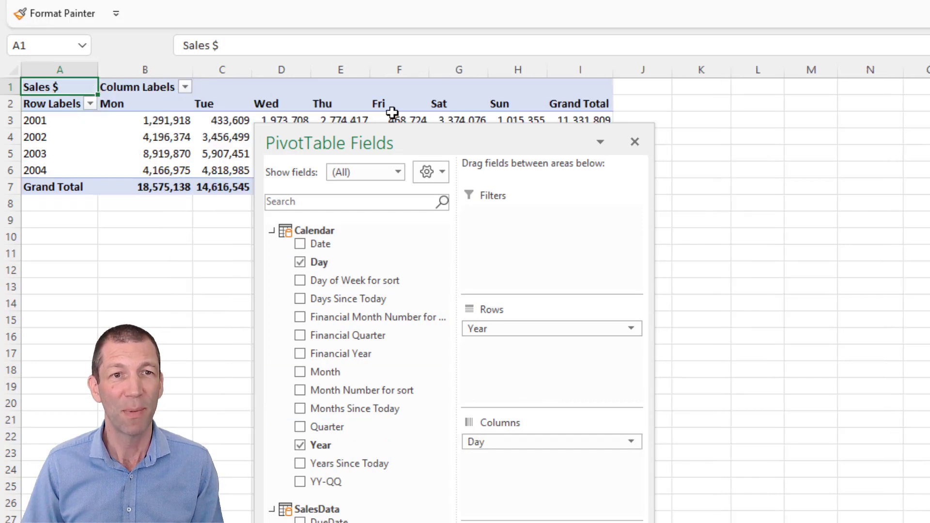
mouse_move(501, 111)
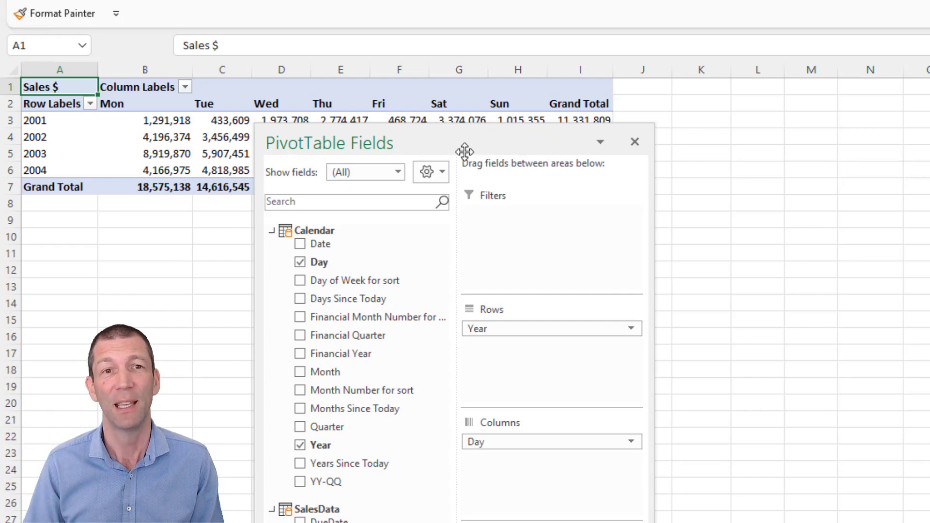
drag(463, 145, 906, 131)
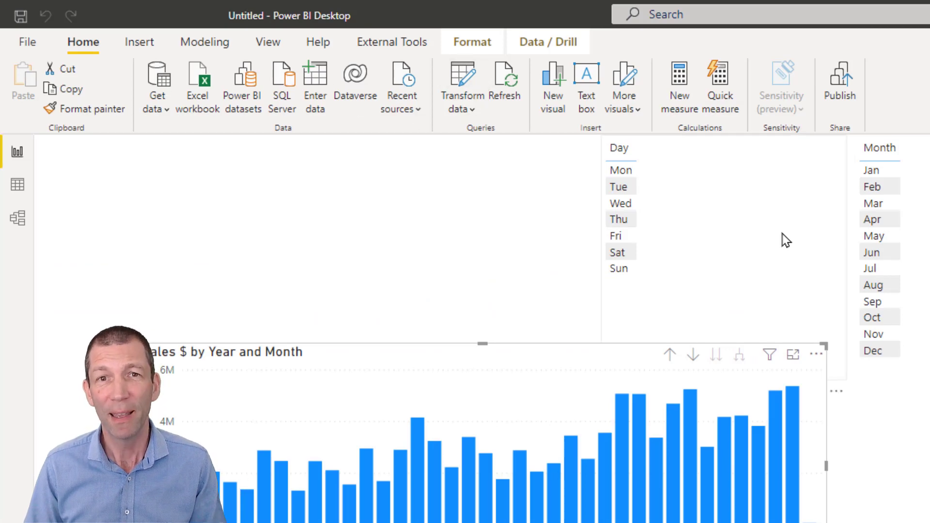
Step: Open Power Query Editor from the Power BI Desktop report and copy the Calendar query
click(455, 80)
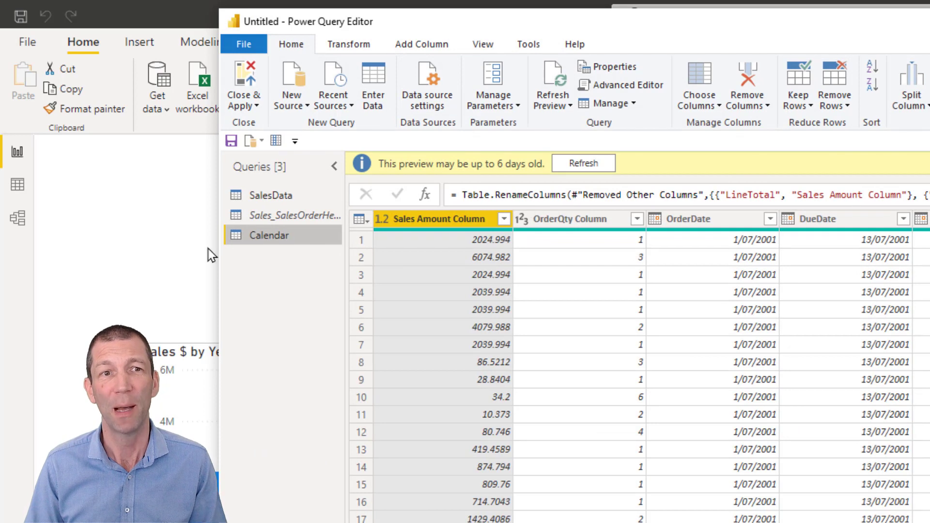
right_click(273, 237)
click(312, 250)
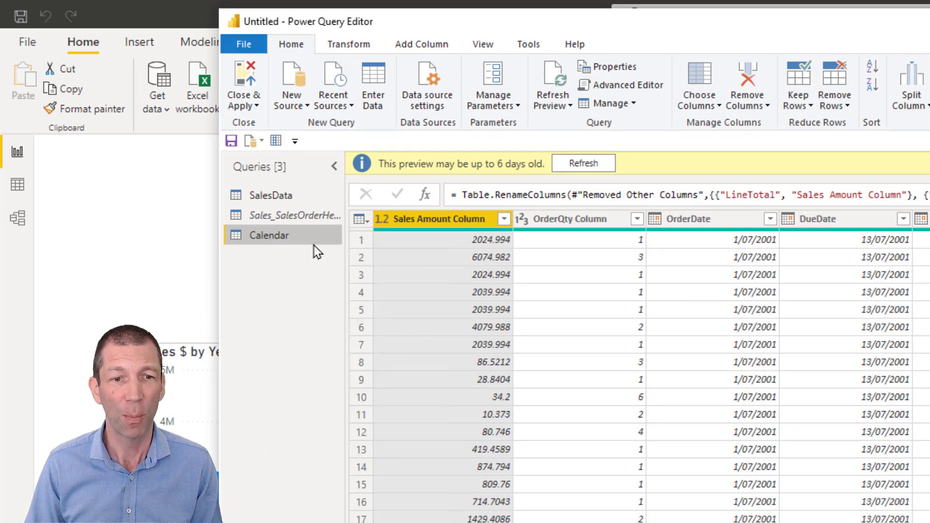
Step: Switch to a blank Excel workbook, open its Power Query Editor, and paste the Calendar query there
key(alt+Tab)
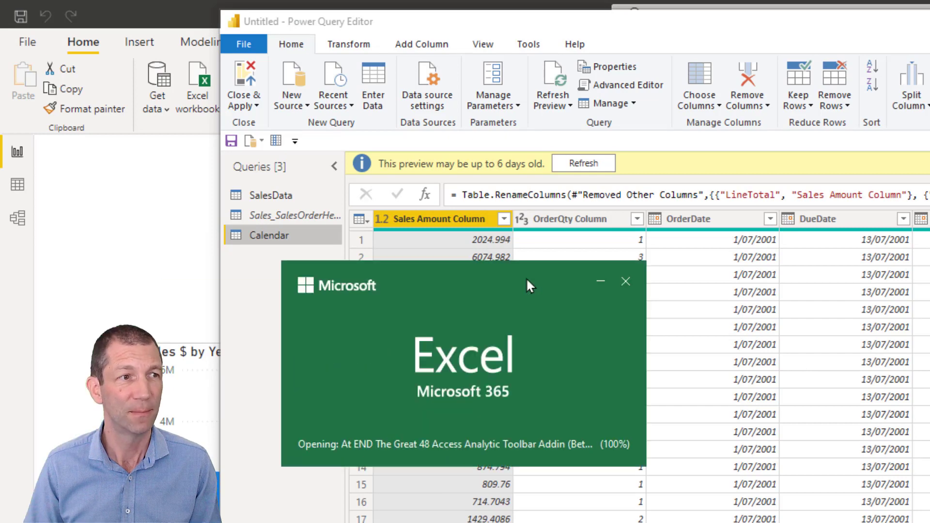
drag(528, 281, 857, 273)
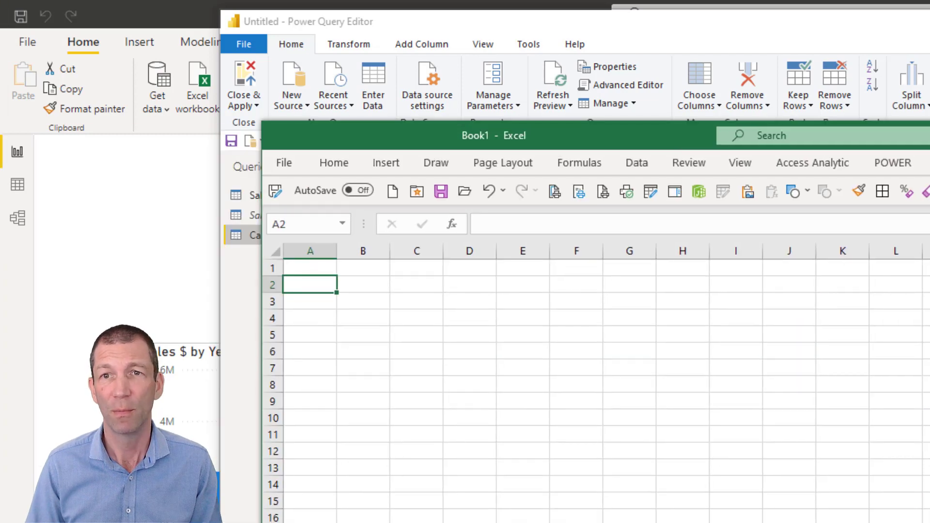
key(super+Up)
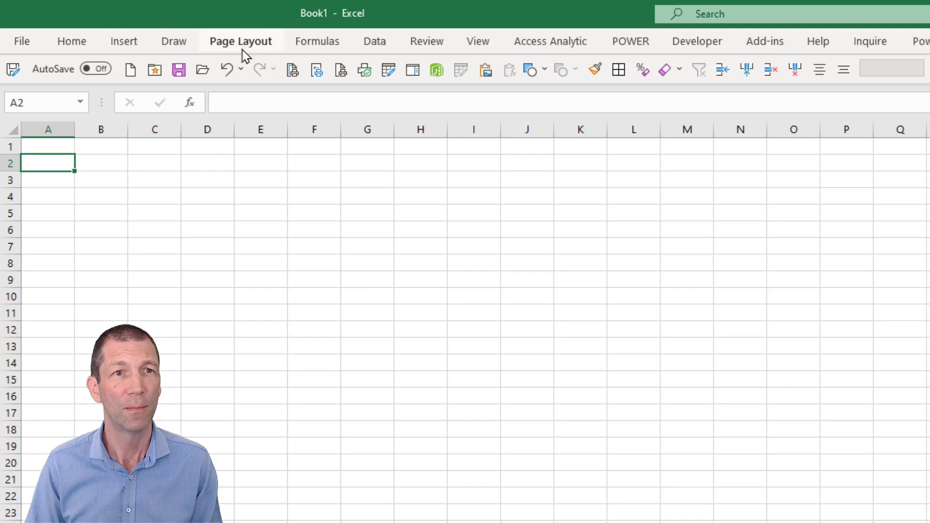
click(380, 48)
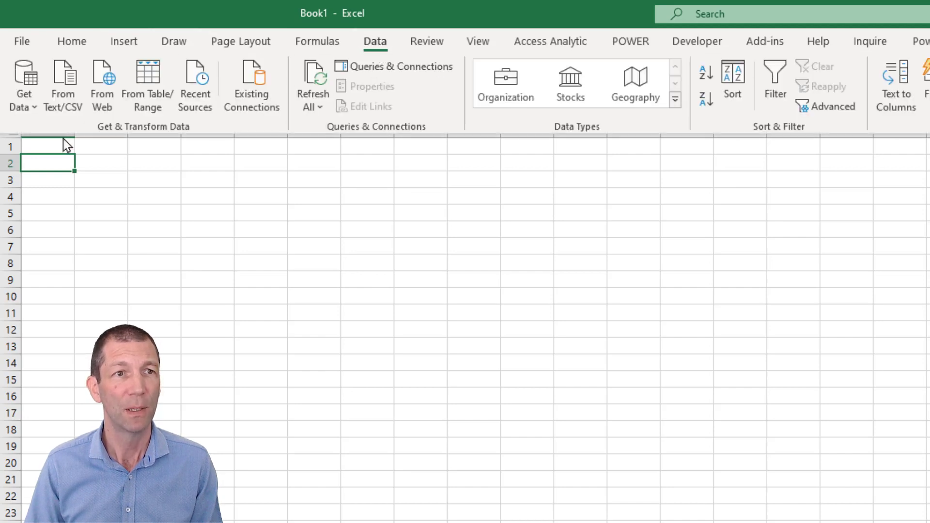
click(21, 110)
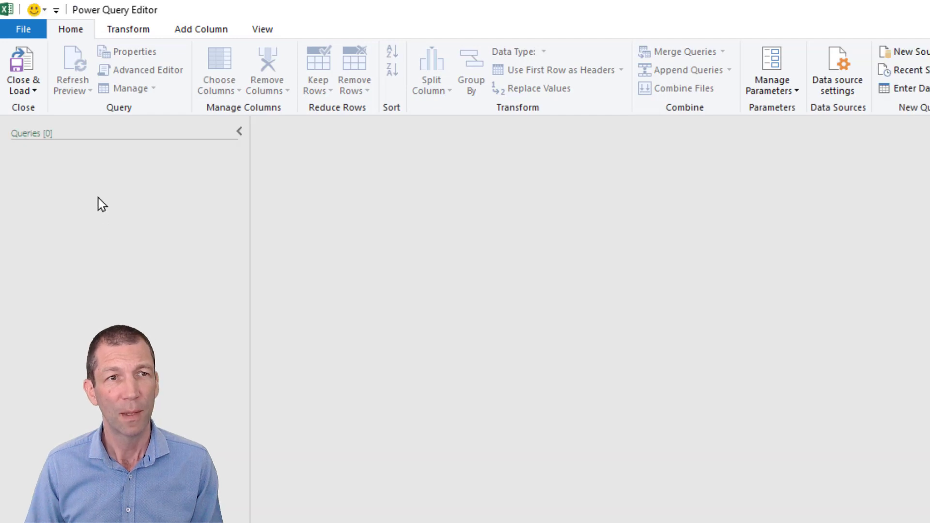
right_click(98, 197)
click(119, 205)
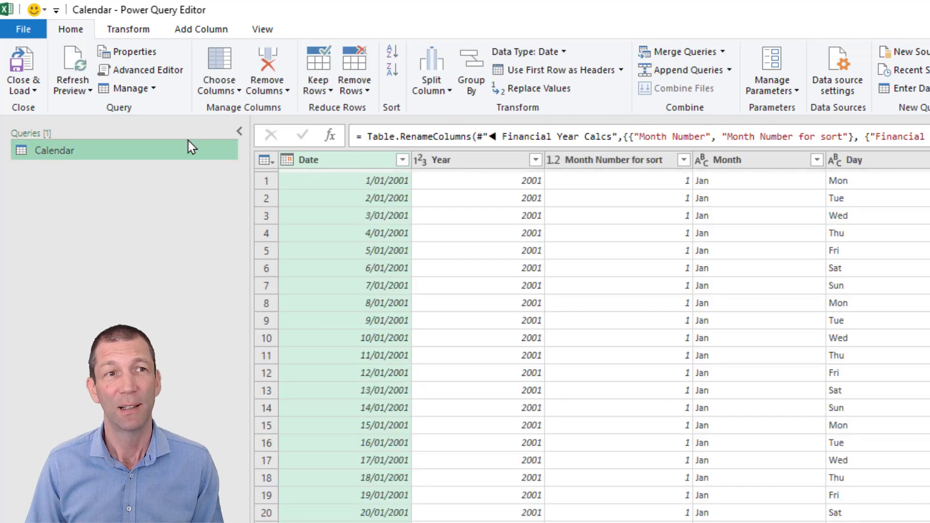
Step: Load the Calendar query as a connection only and add its data to the Data Model
click(20, 94)
click(62, 124)
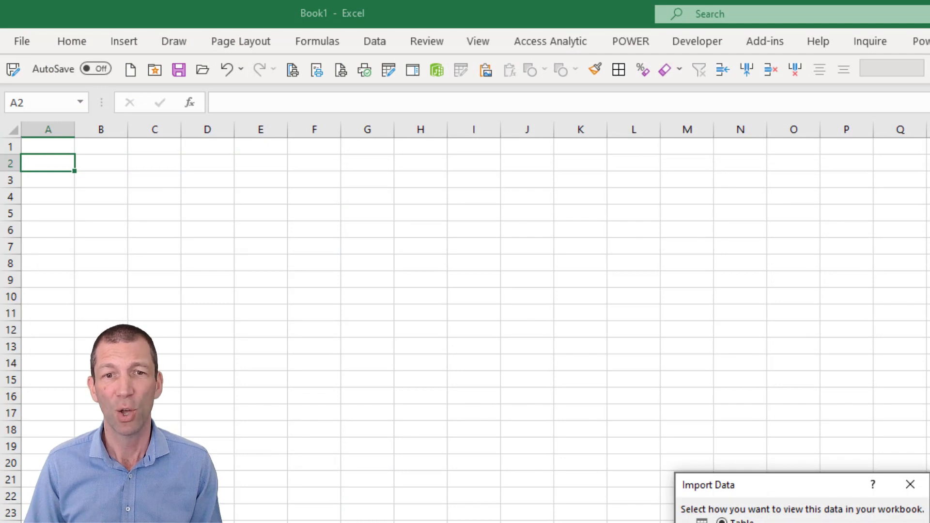
drag(751, 485, 718, 228)
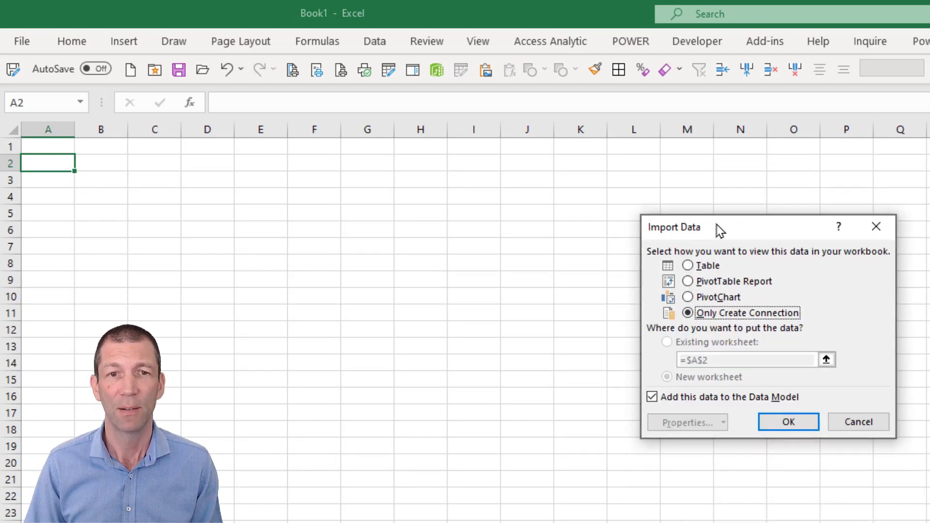
click(718, 400)
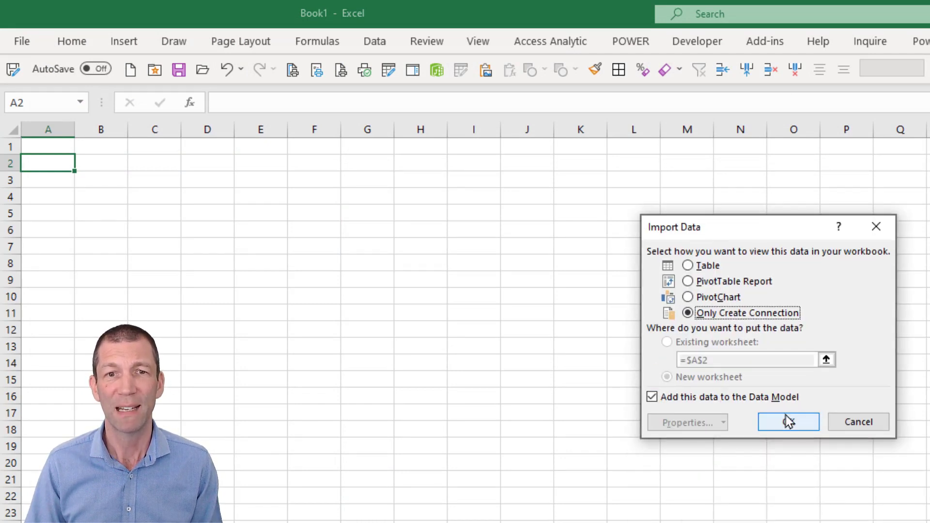